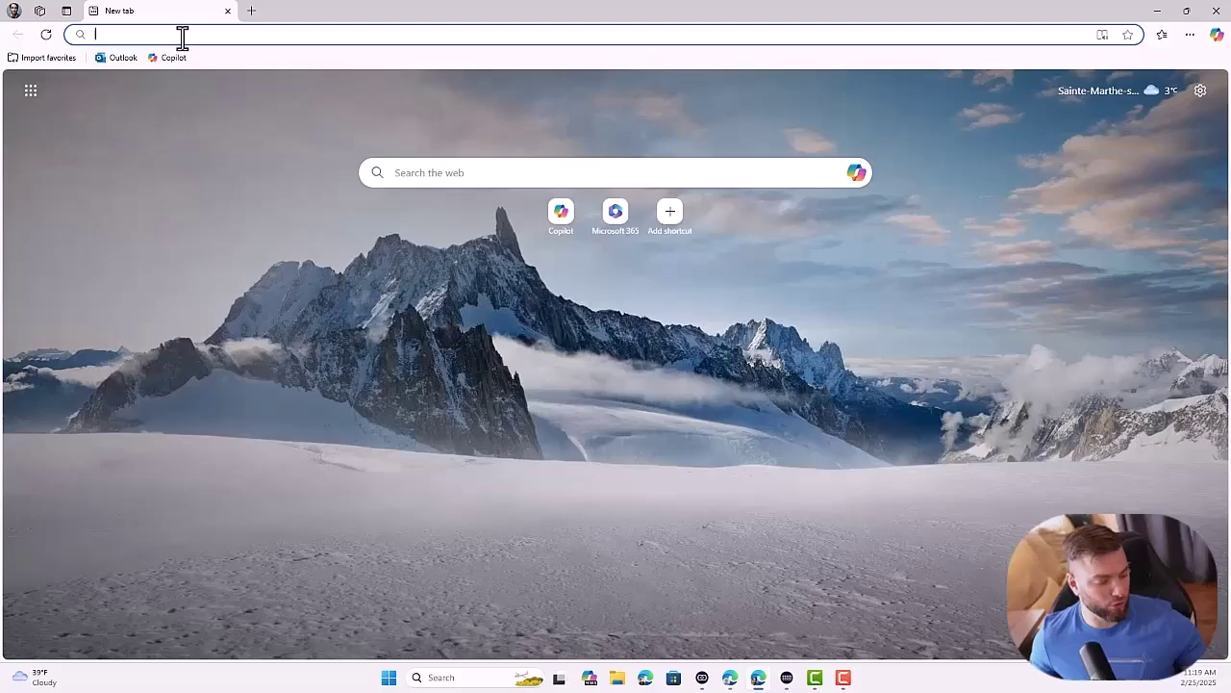
# Step: Open copilot.microsoft.com and choose the Work experience for the enterprise account
pyautogui.write('copilot.microsoft.com')
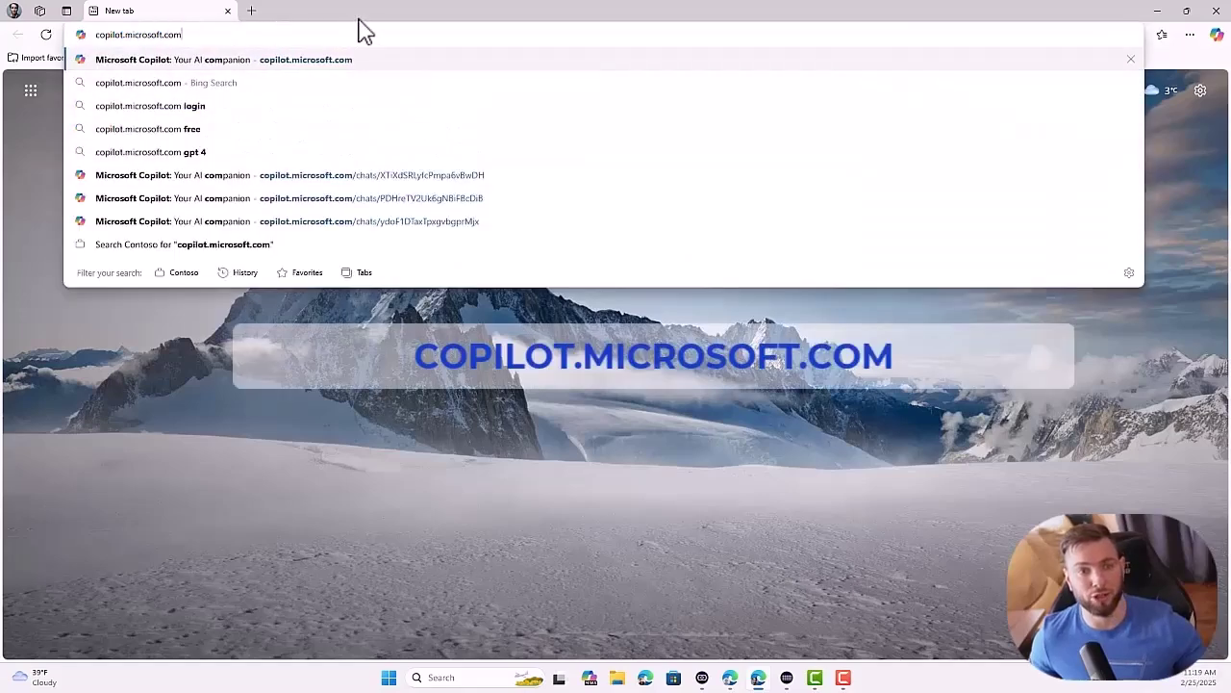
pyautogui.press('Return')
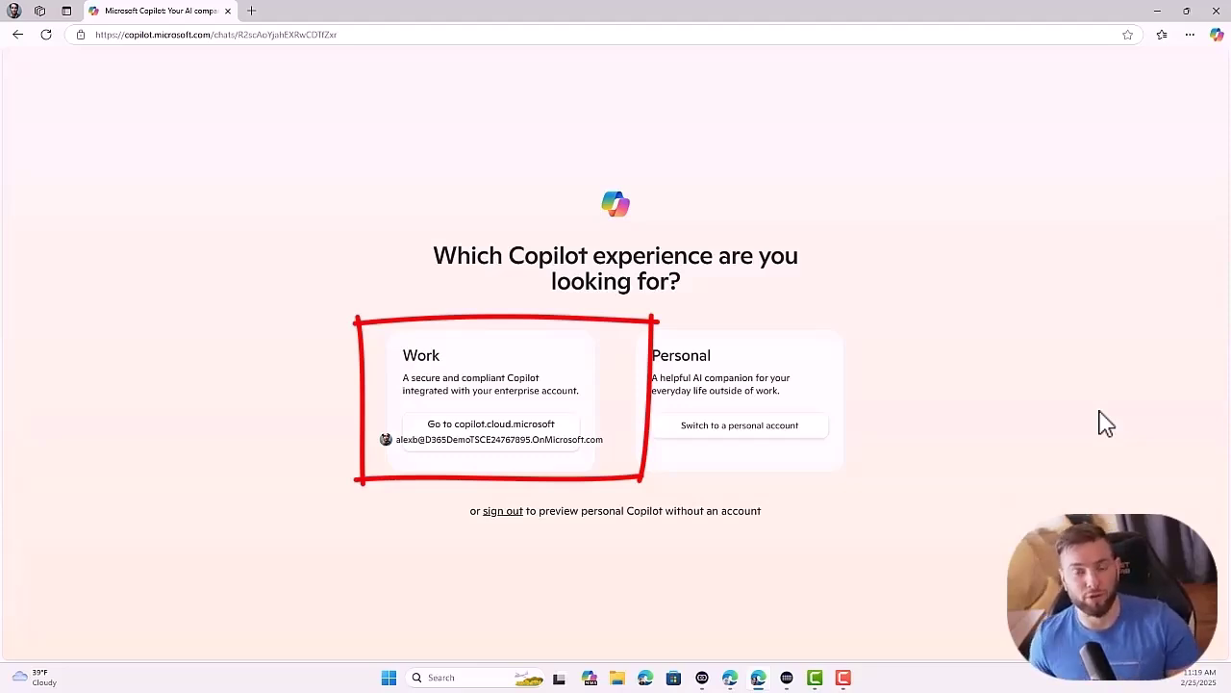
pyautogui.click(525, 442)
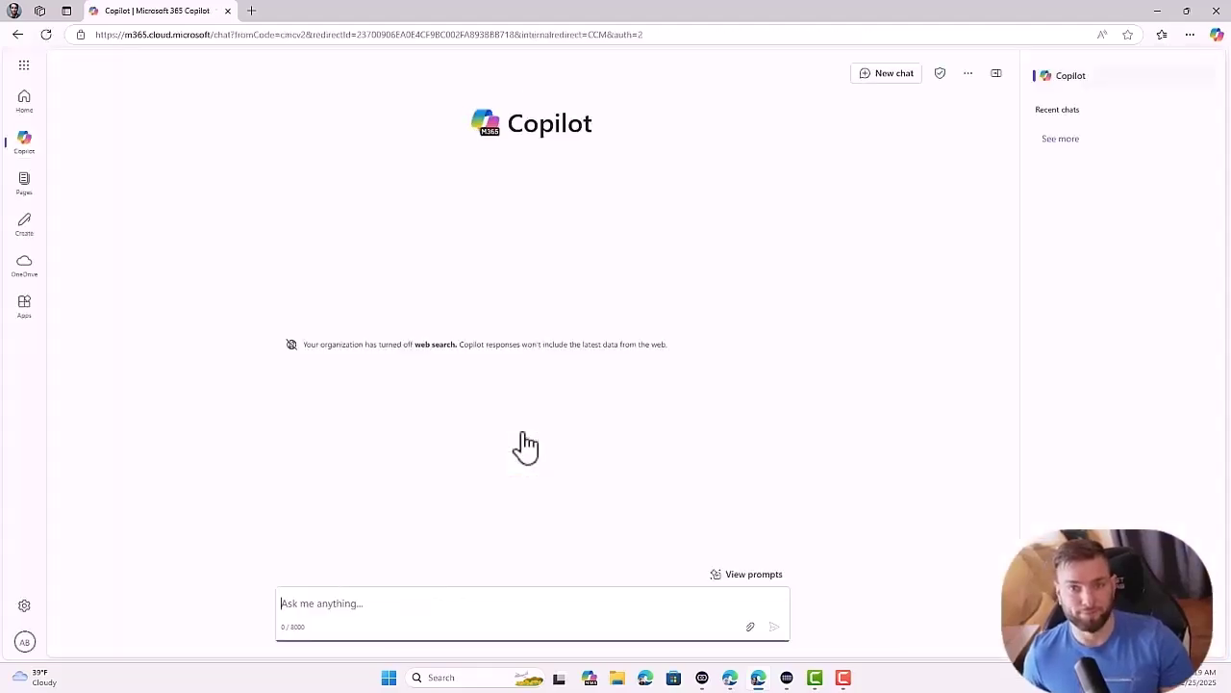
pyautogui.click(979, 224)
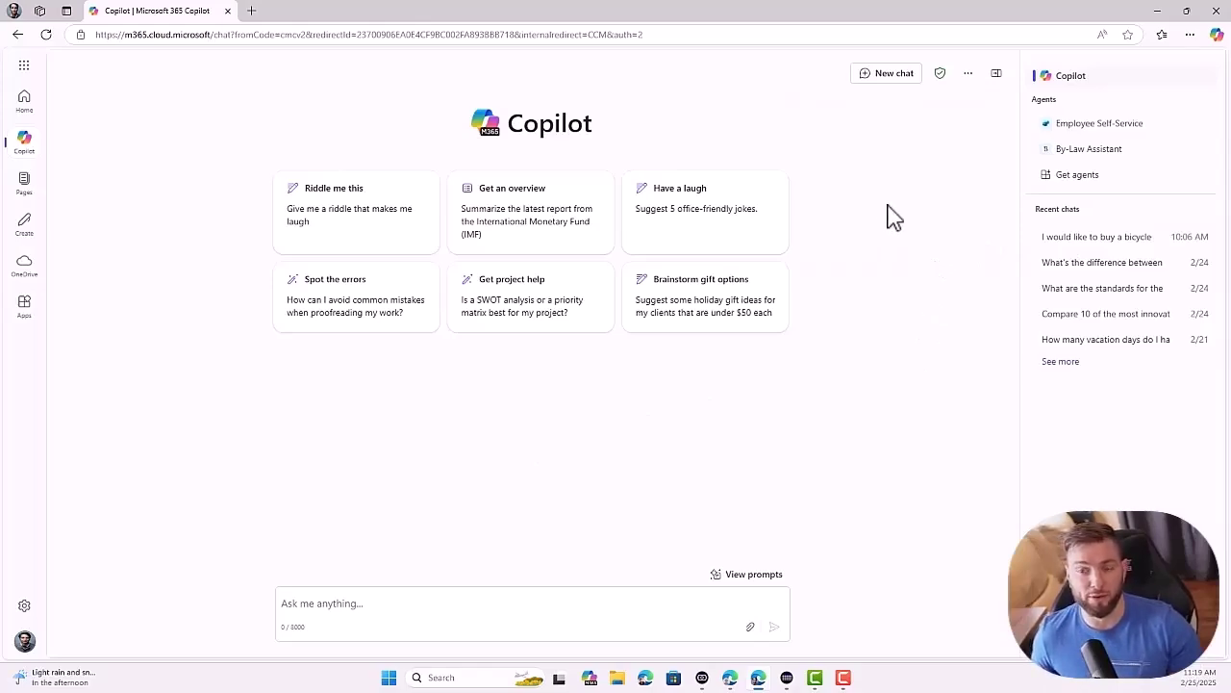
# Step: Check the data protection notice for the chat and open the browser's Copilot side pane
pyautogui.moveTo(944, 81)
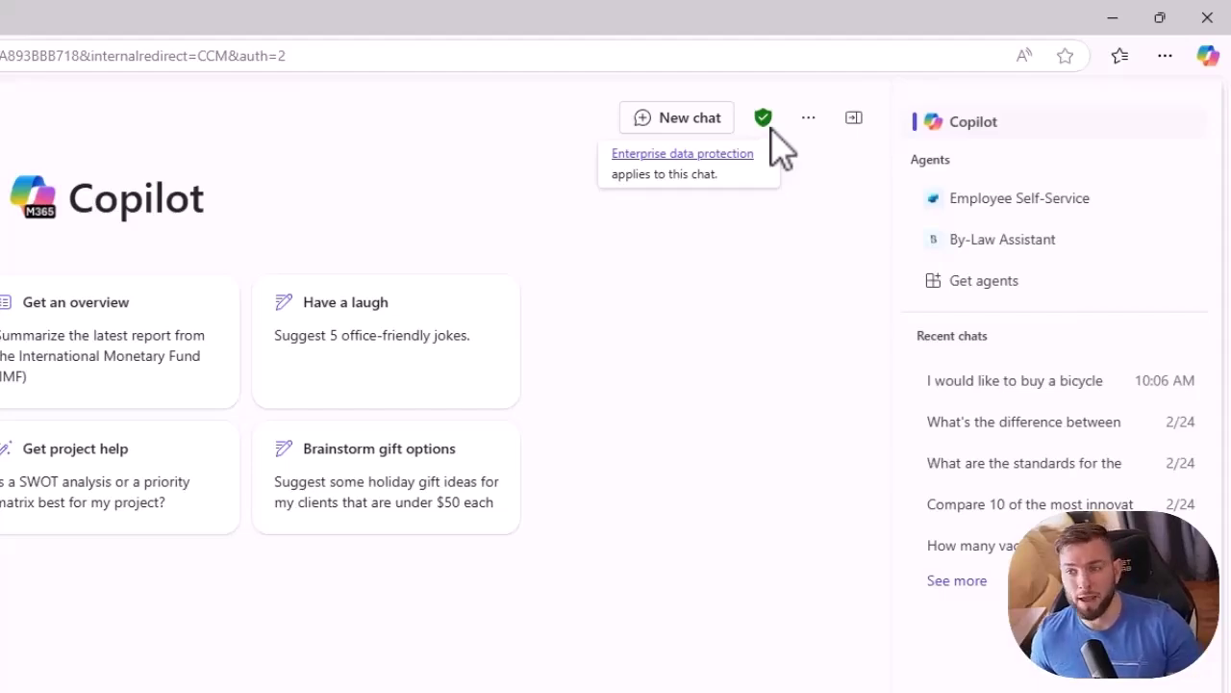
pyautogui.click(1208, 55)
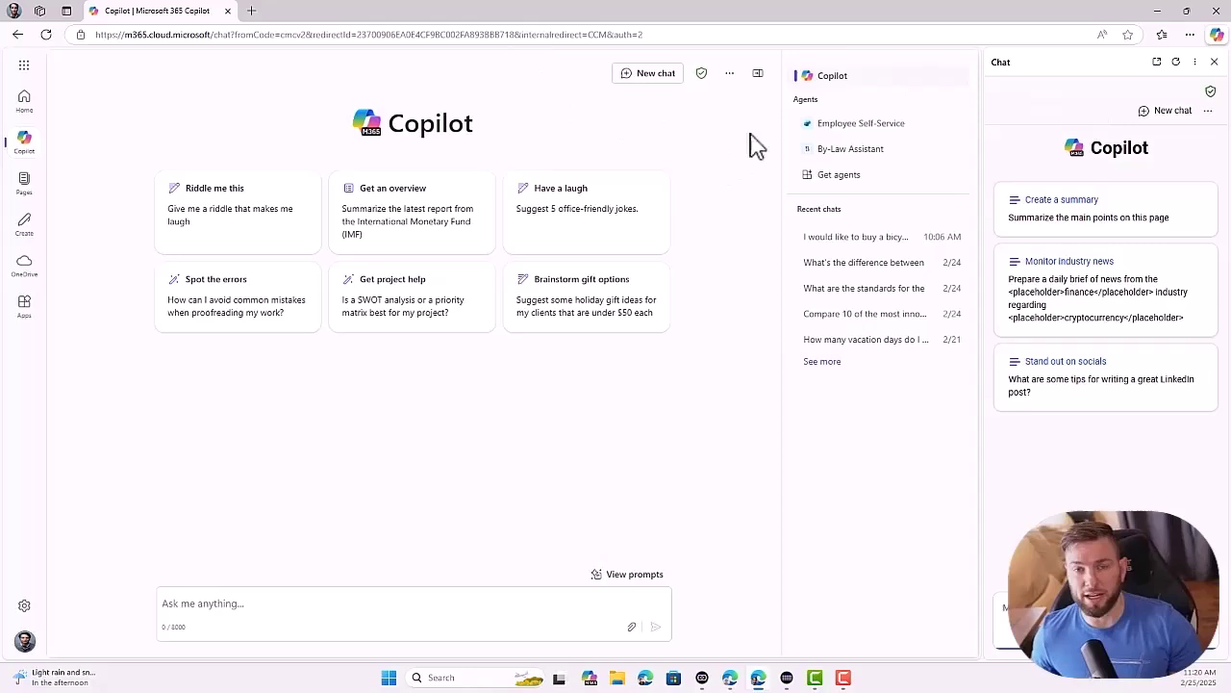
# Step: Open the enterprise data protection article linked from the chat's protection notice and read its opening sections
pyautogui.moveTo(702, 78)
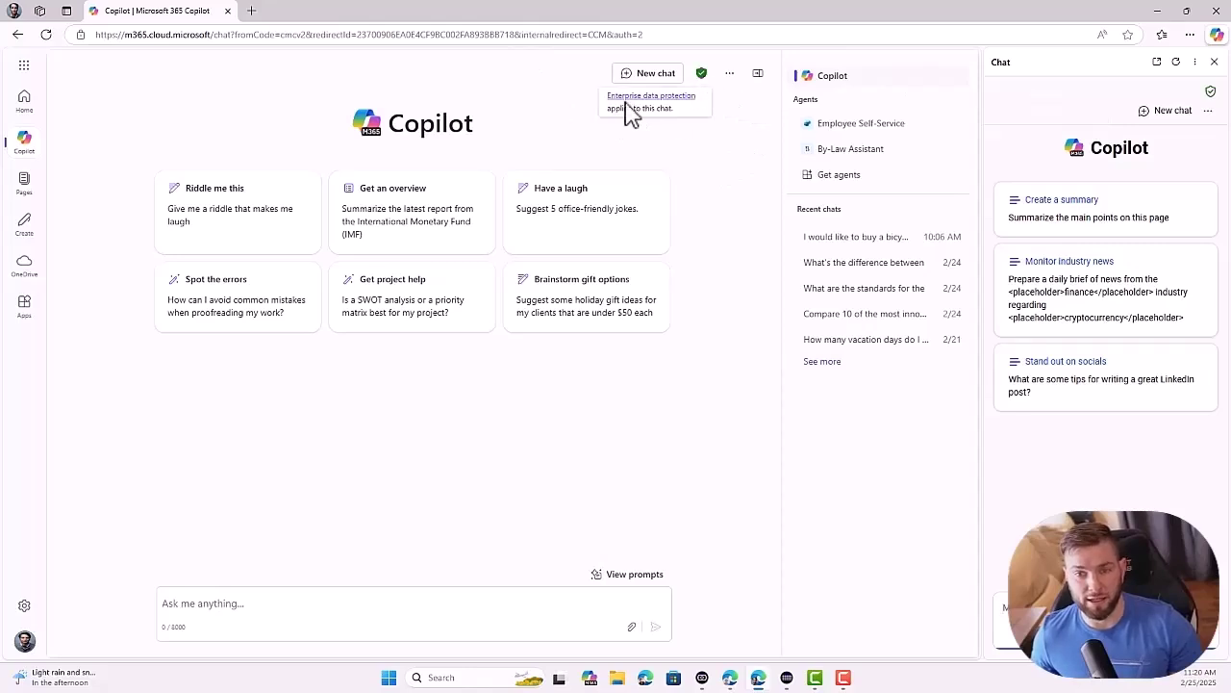
pyautogui.click(681, 98)
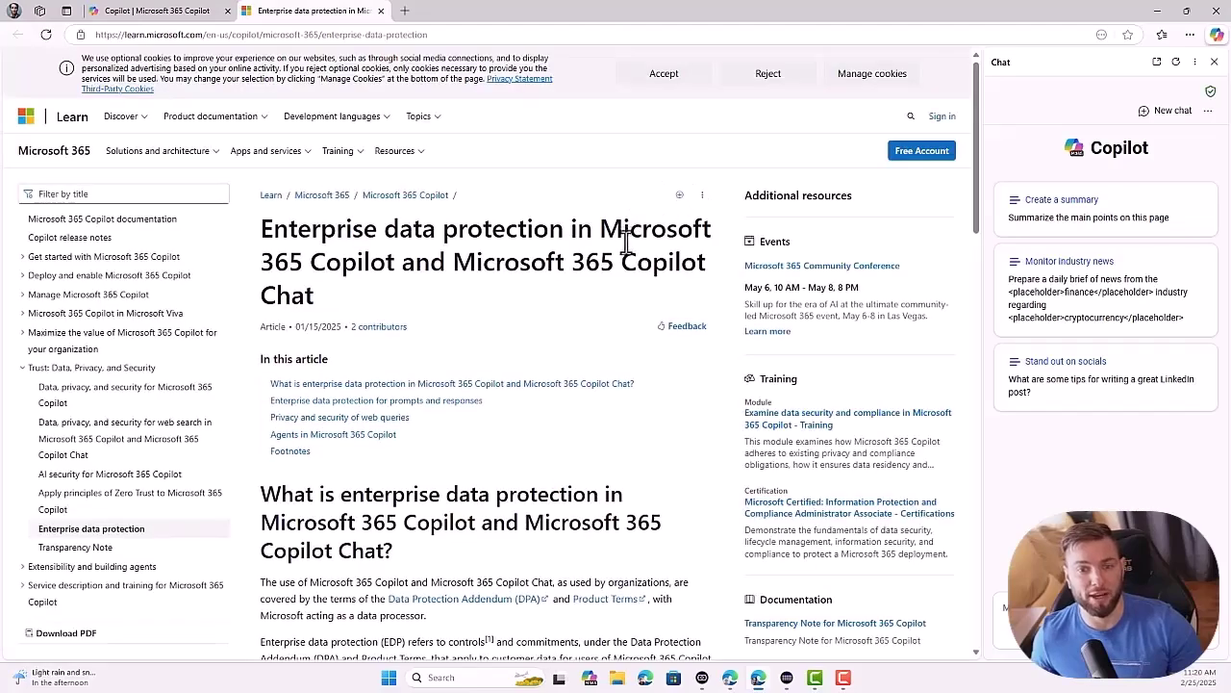
pyautogui.scroll(-2, 626, 233)
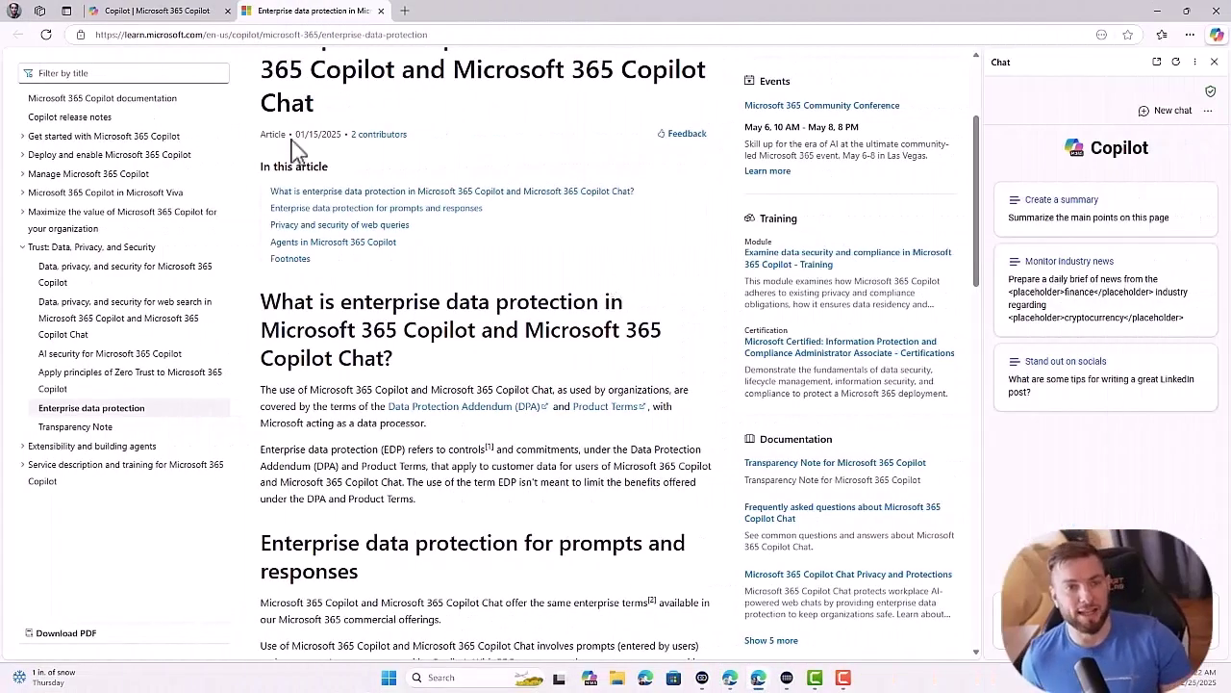
# Step: Ask Copilot, as market research assistant for Contoso Technology's Mark8 drone, to analyze high-performance quadcopter market and design trends, competitor features and target segments from up-to-date web sources
pyautogui.click(177, 13)
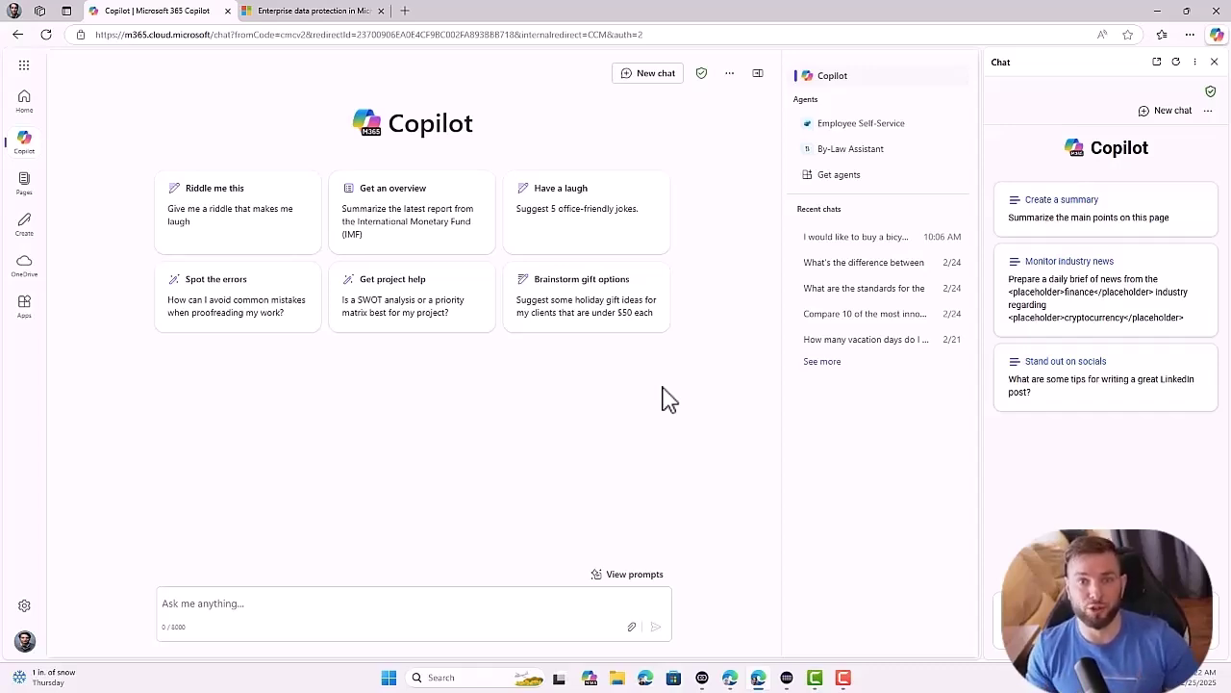
pyautogui.click(237, 598)
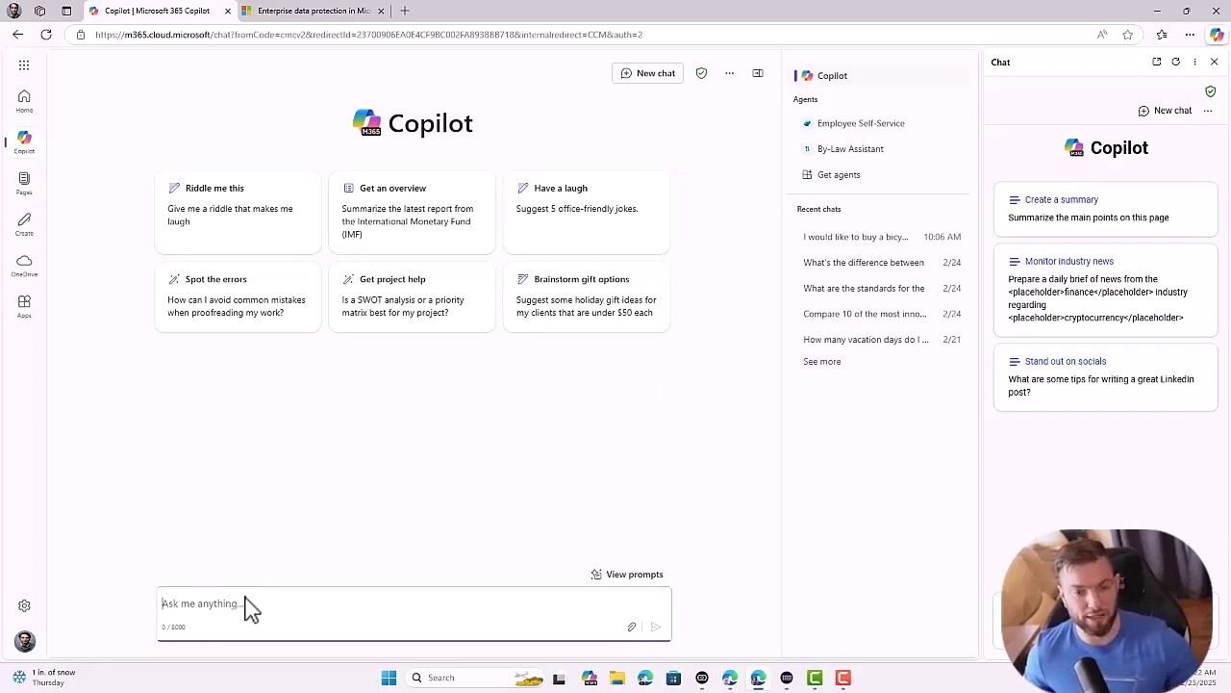
pyautogui.write('You are a market research assistant for Contoso Technology')
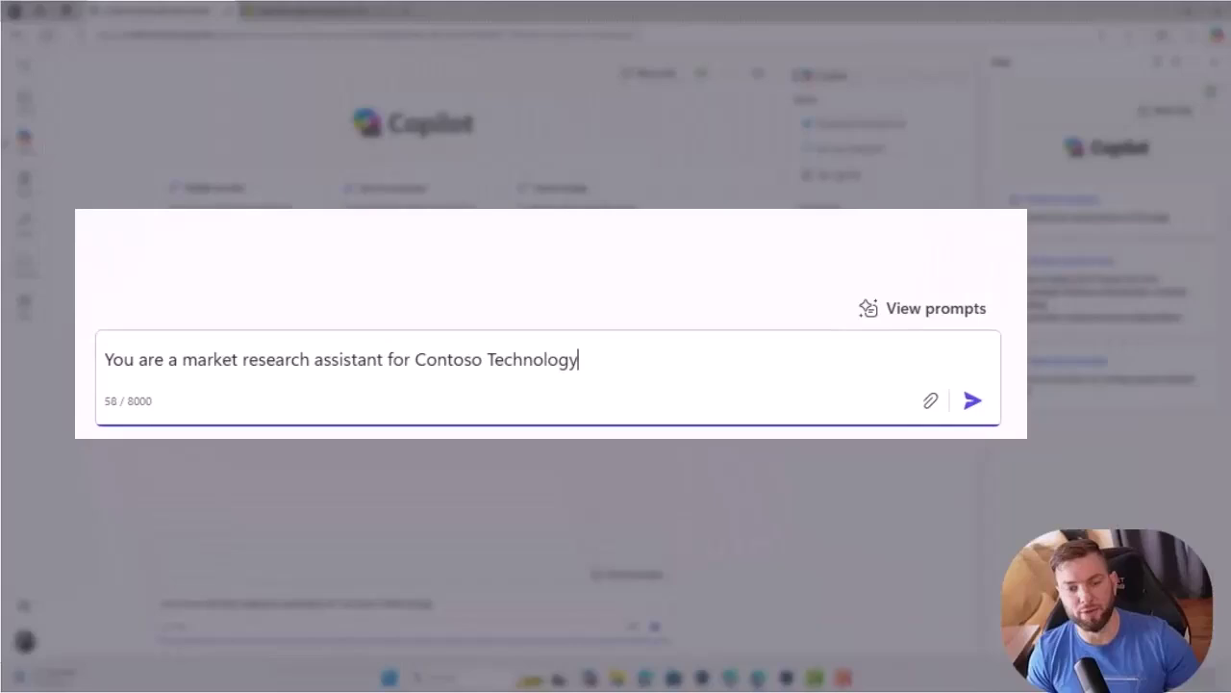
pyautogui.write(', a company developing the Mark8 quadcopter drone. Please provide an analysis of the latest market trends in high-performance qua')
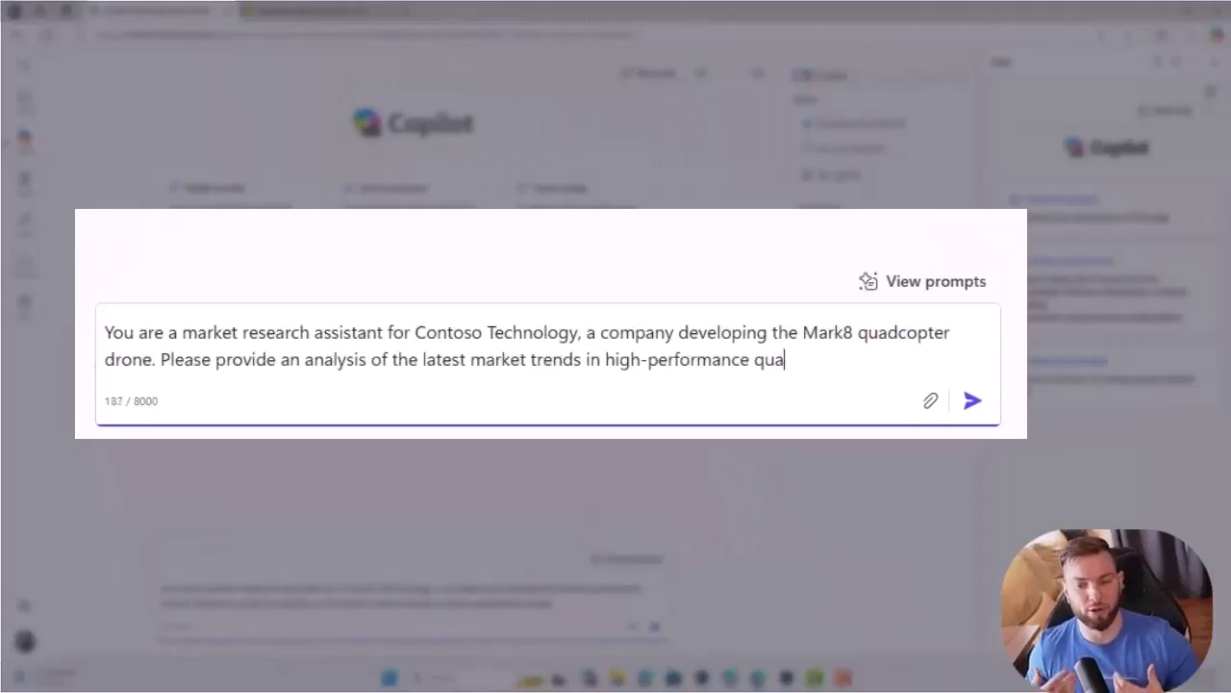
pyautogui.write('dcopters, including emerging design trends, competitor product features, and potential target market segments. Use up-to-date web sources to synthesize your response.')
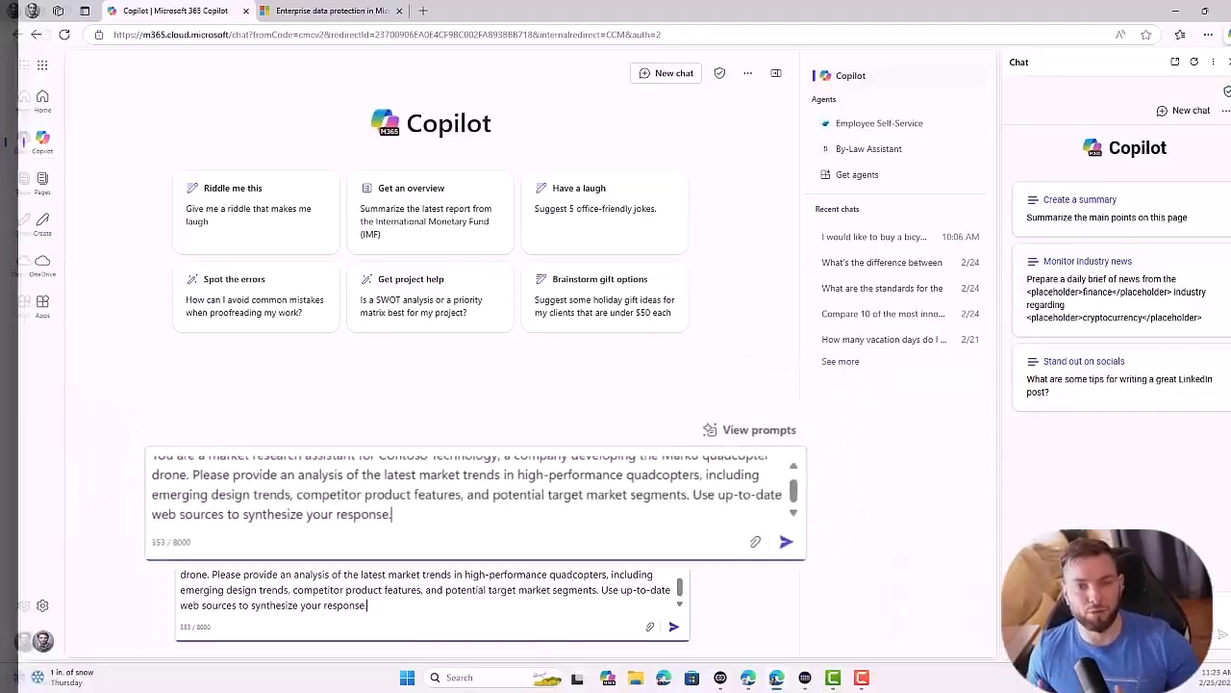
pyautogui.click(673, 627)
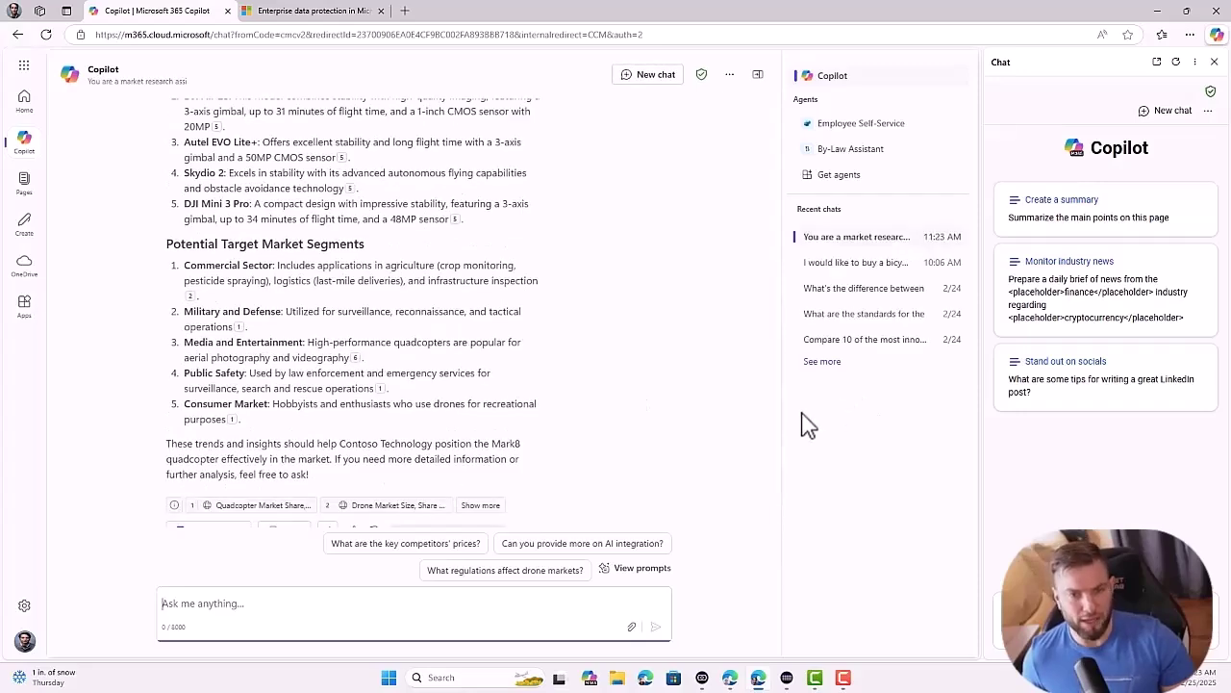
# Step: Open the first source cited in the response's Market Trends section, the Fact.MR quadcopter report, and return to the chat
pyautogui.moveTo(783, 434); pyautogui.dragTo(783, 214)
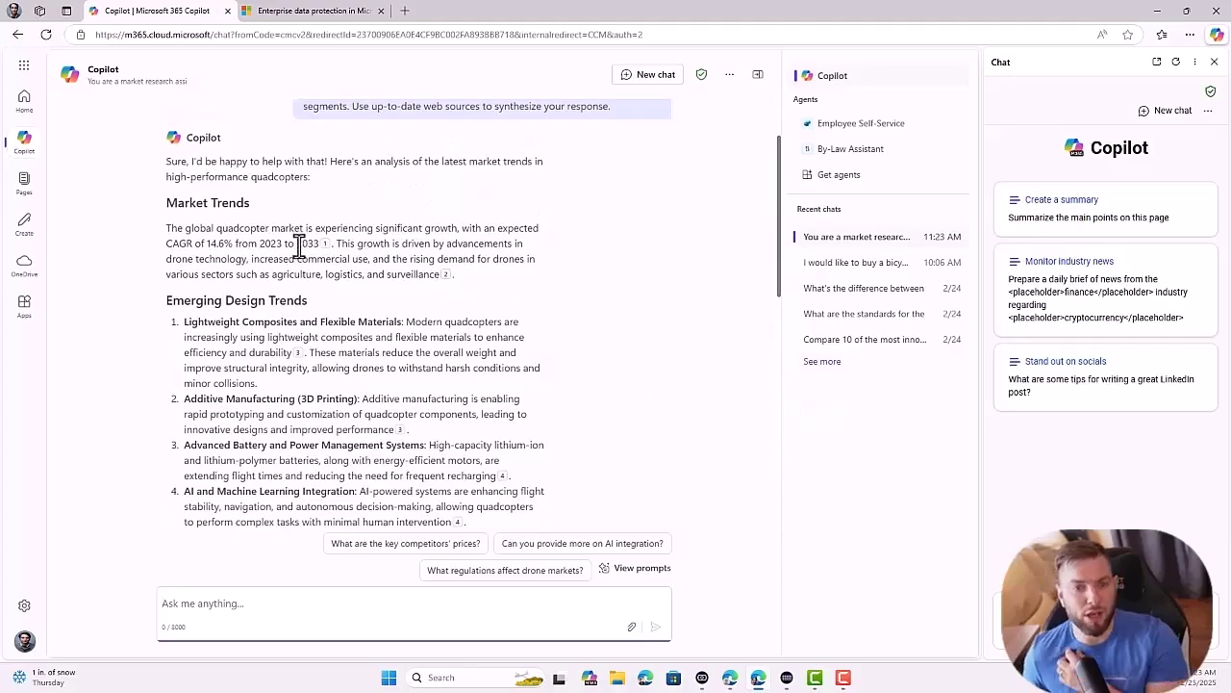
pyautogui.moveTo(329, 248)
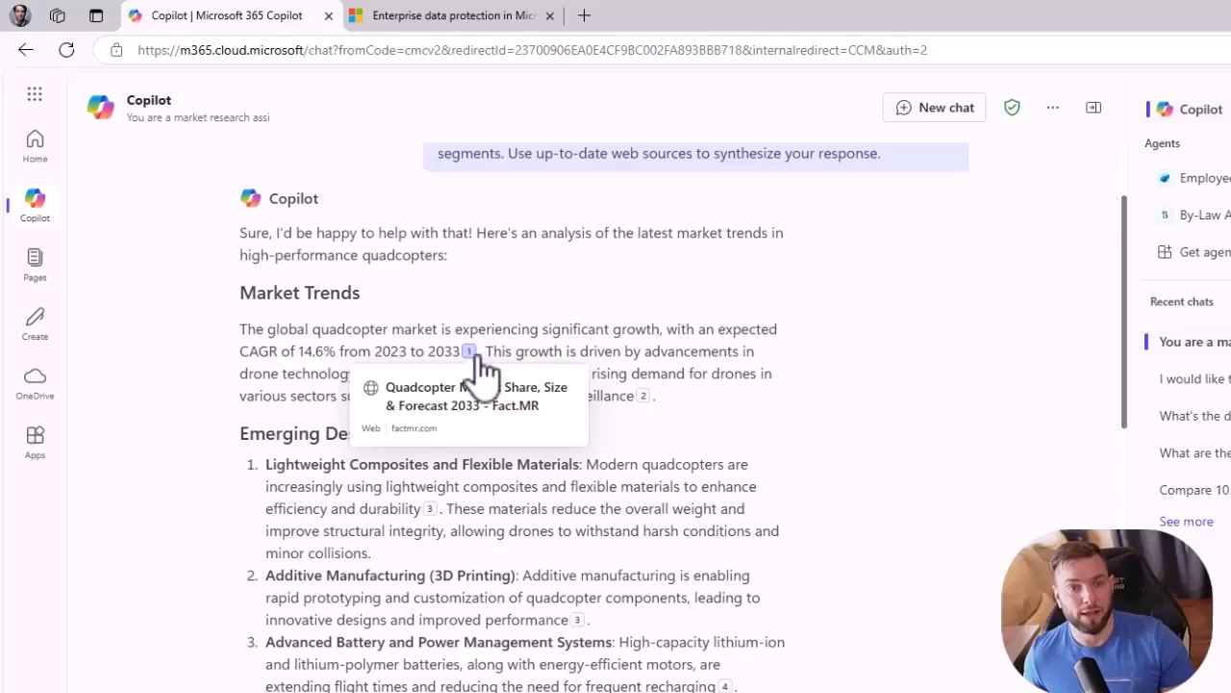
pyautogui.click(479, 360)
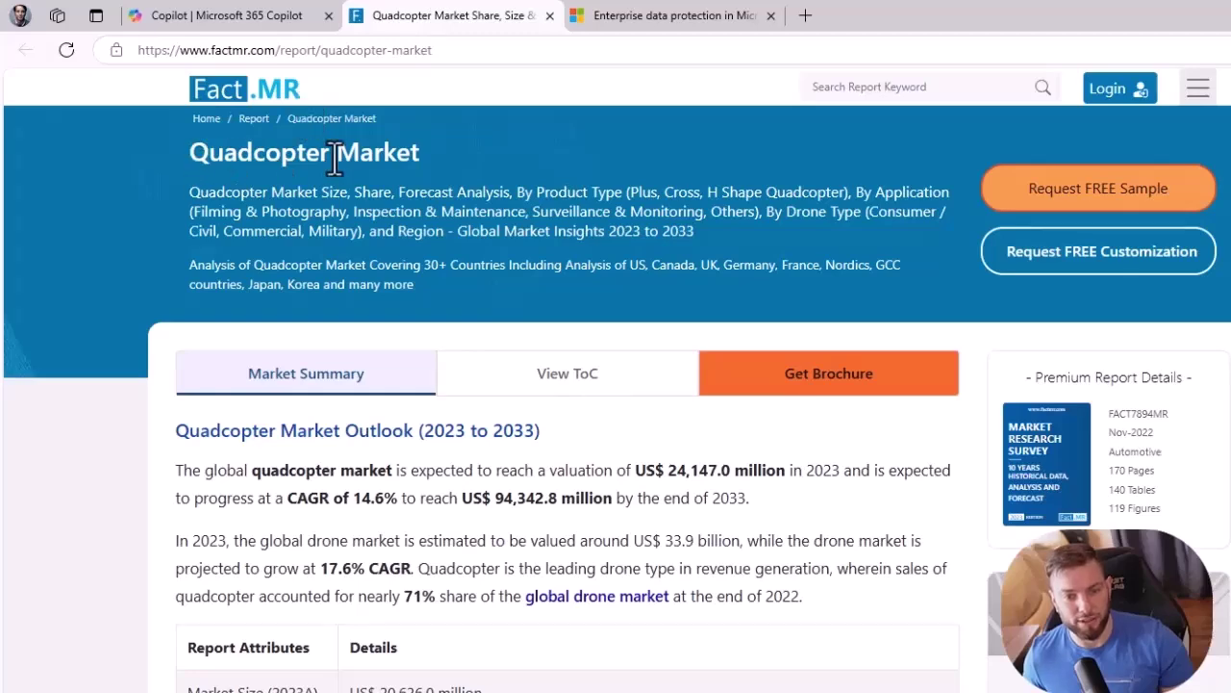
pyautogui.click(252, 21)
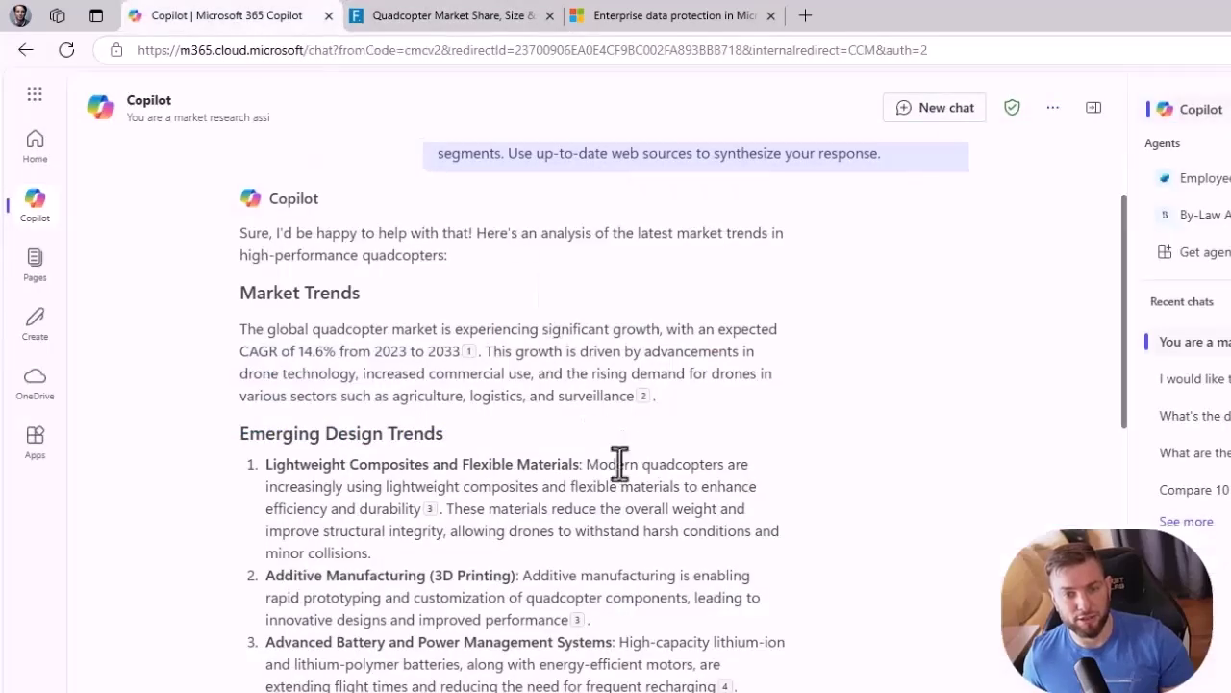
# Step: Preview the second Market Trends citation, read through the rest of the analysis and check the sources listed at its end
pyautogui.moveTo(643, 397)
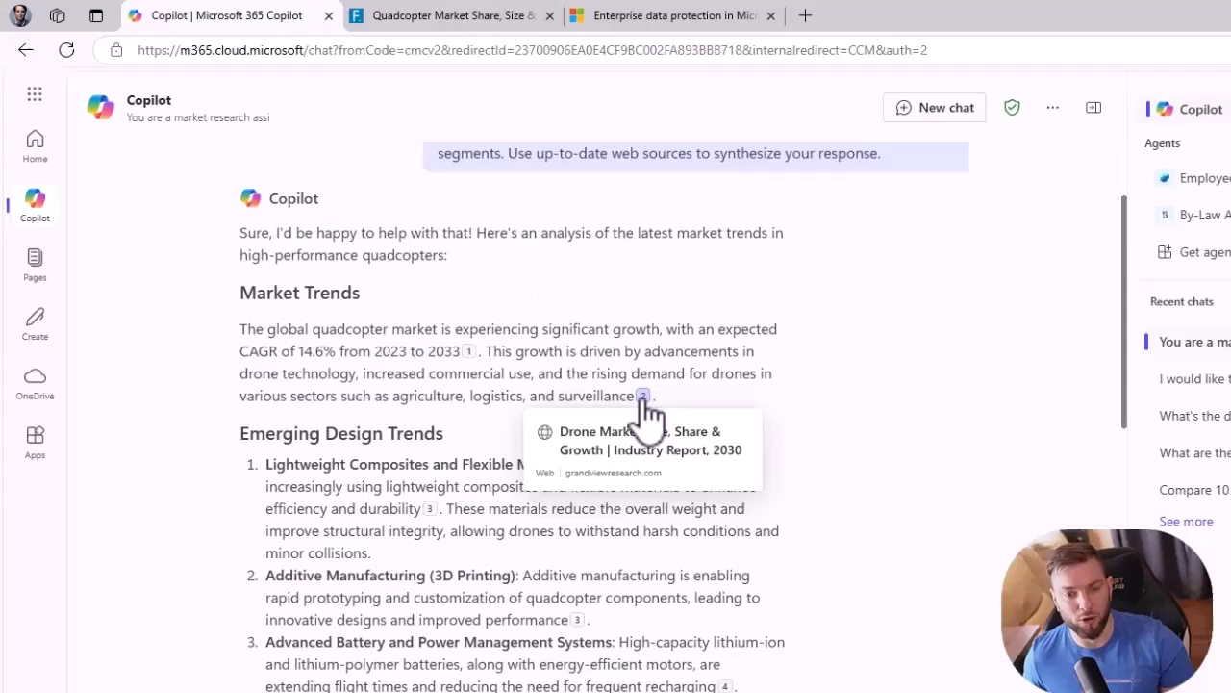
pyautogui.scroll(-4, 321, 452)
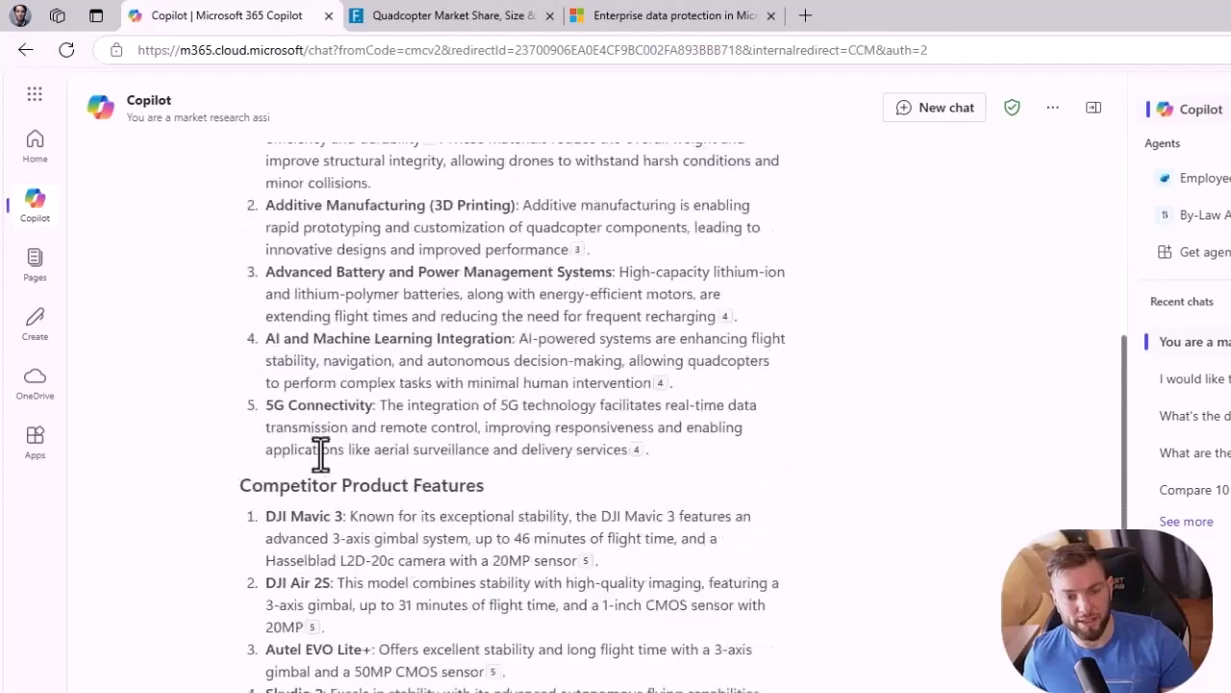
pyautogui.scroll(-6, 320, 452)
pyautogui.moveTo(331, 685)
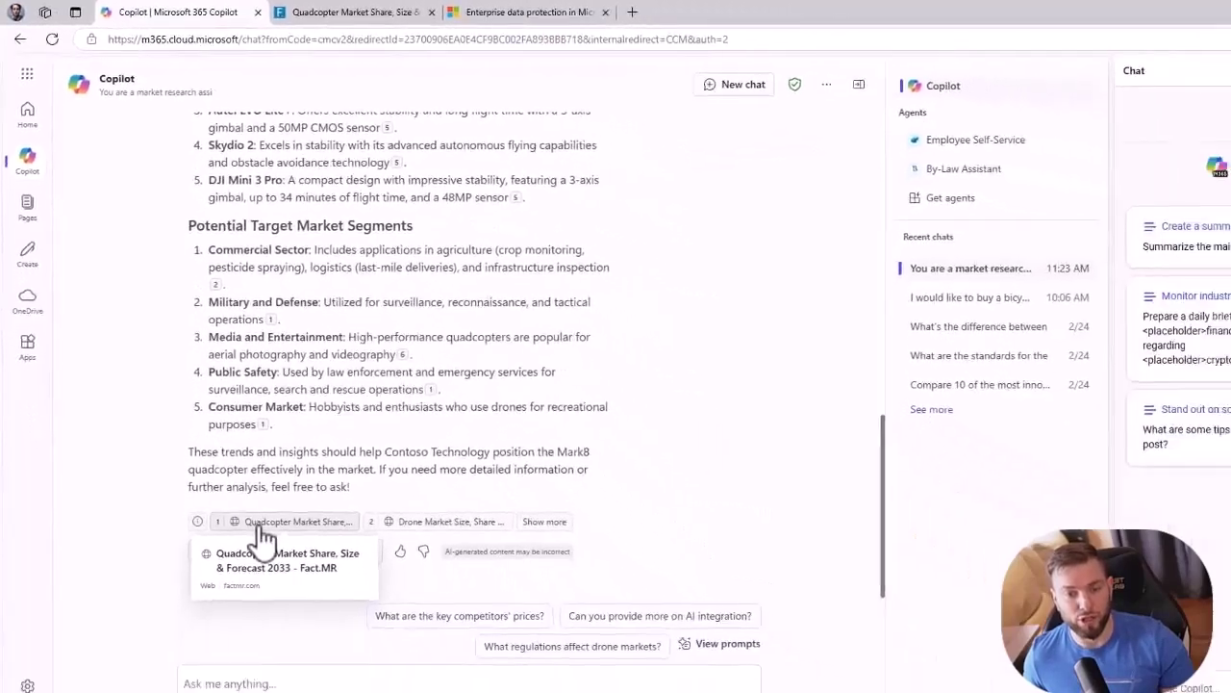
pyautogui.moveTo(420, 531)
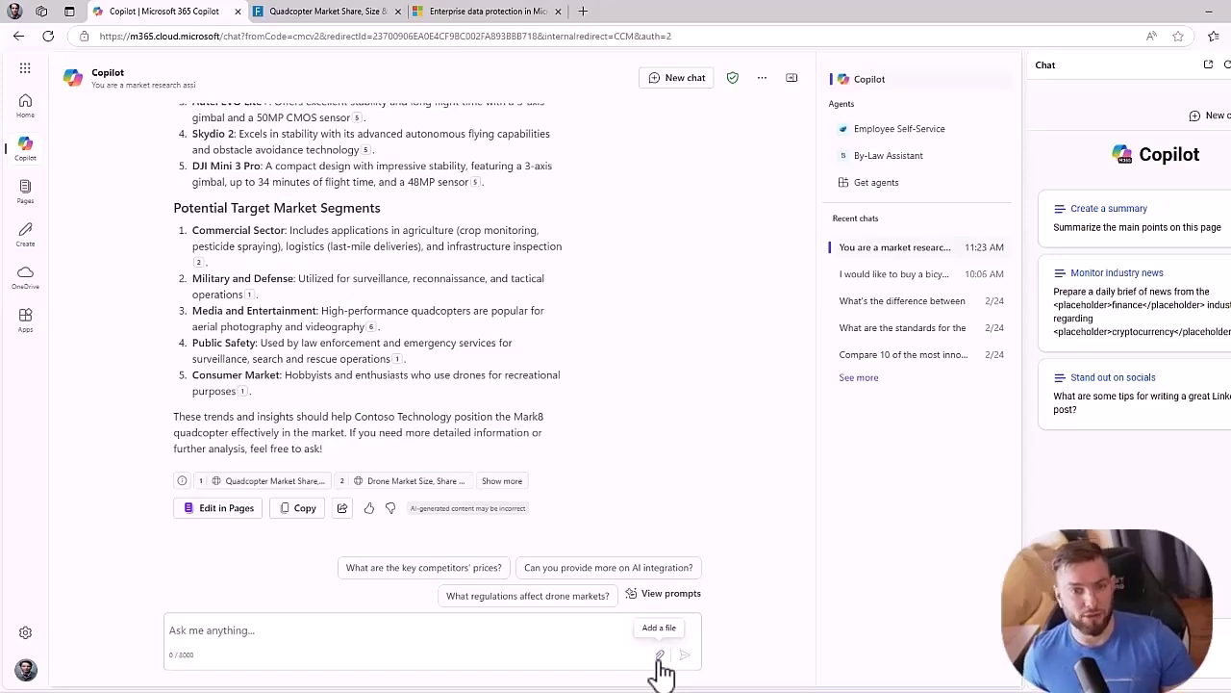
# Step: Attach the Excel file Mark8_Marketing_Data_Structured from the device to the chat message
pyautogui.click(660, 664)
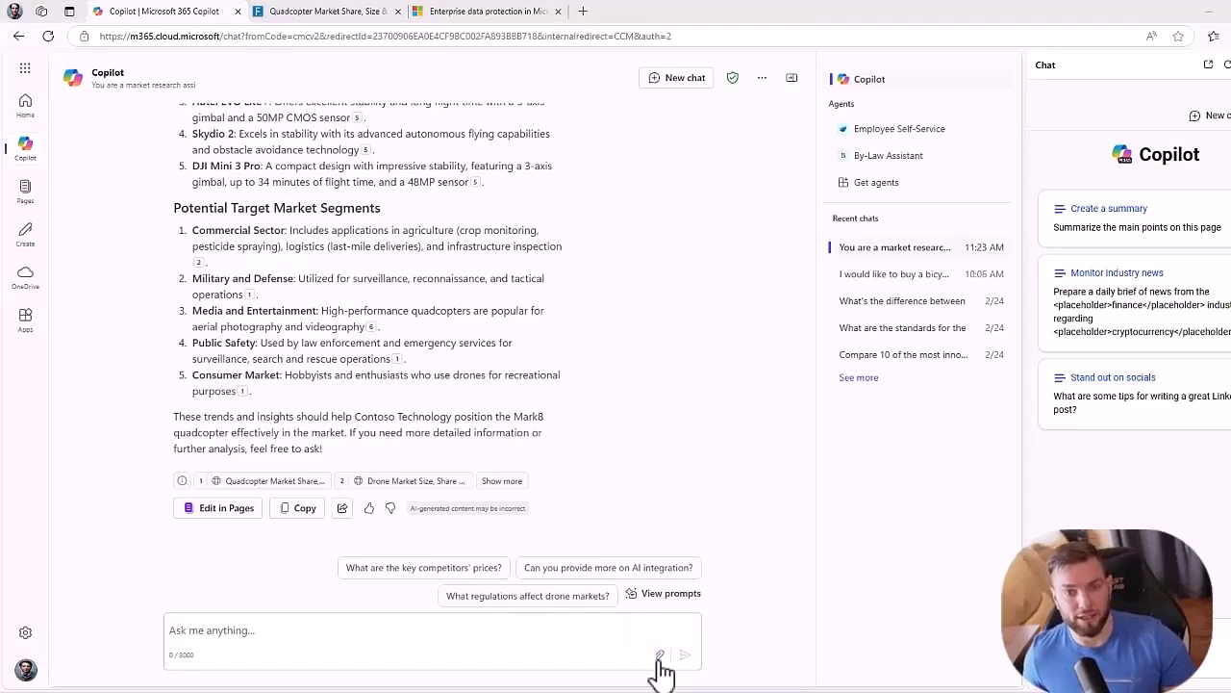
pyautogui.click(409, 188)
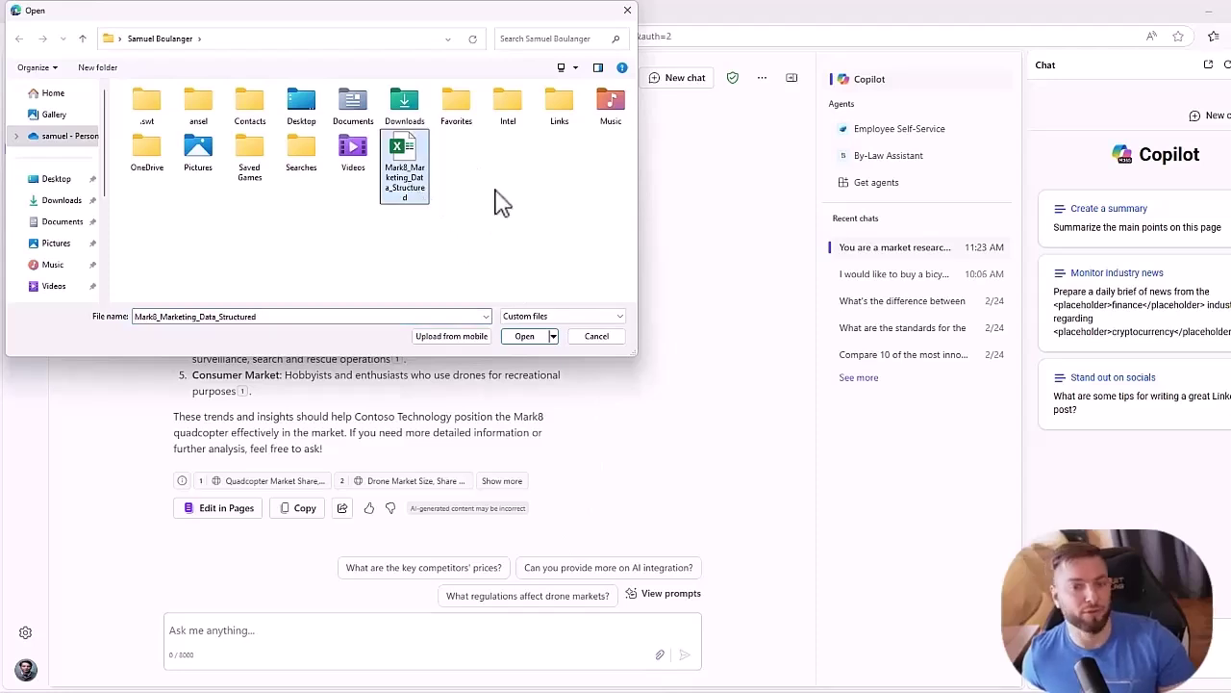
pyautogui.click(525, 337)
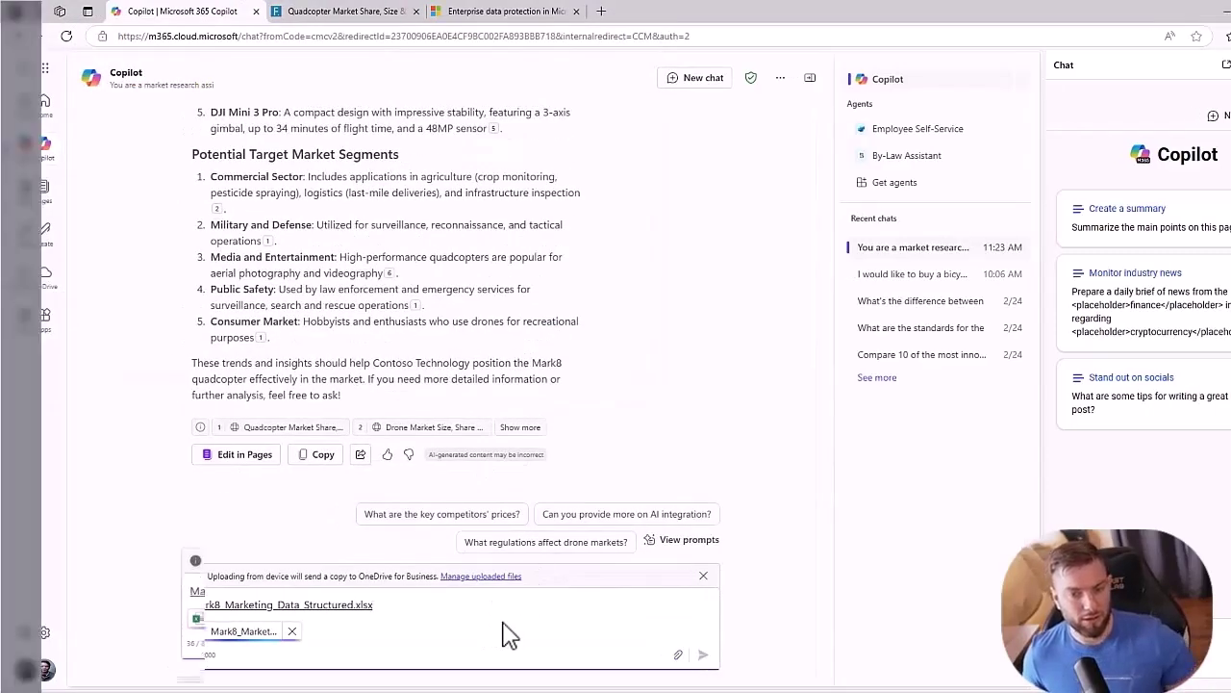
# Step: Ask for an analysis of the attached file covering customer preferences, trends and effective Mark8 quadcopter marketing channels, with key takeaways and data-driven campaign recommendations
pyautogui.write('I have')
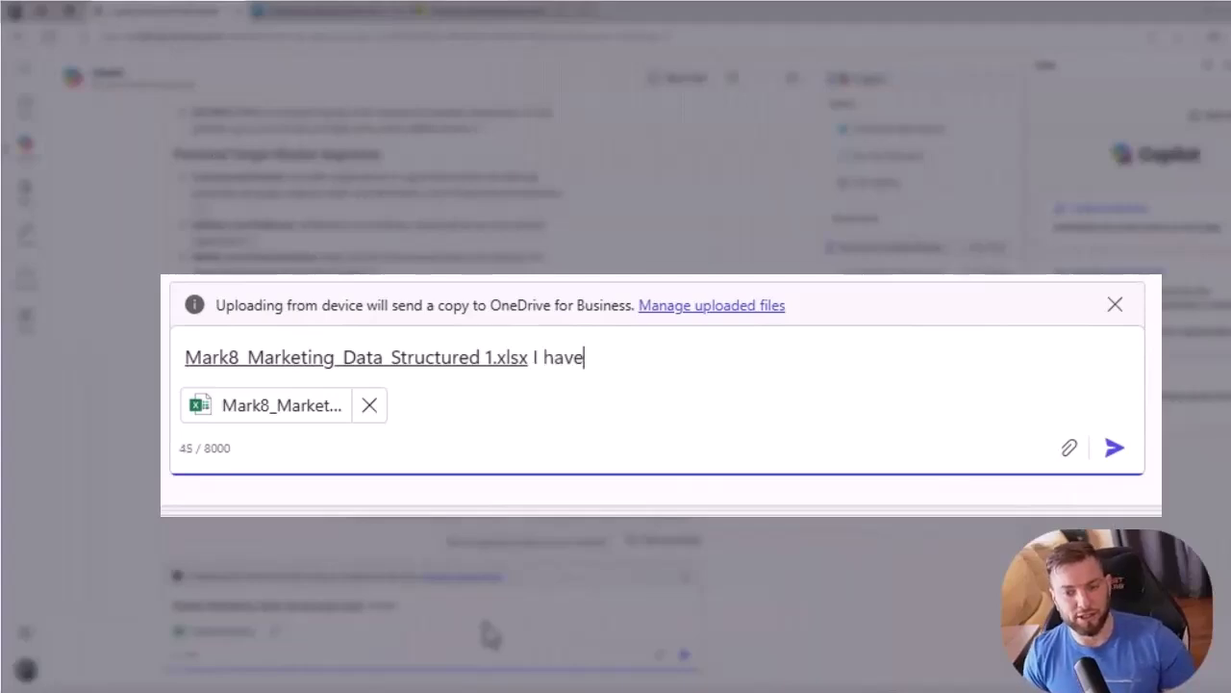
pyautogui.write(' uploaded a file, which contains customer survey responses and marketing campaign performance metrics. Please analyze the data and')
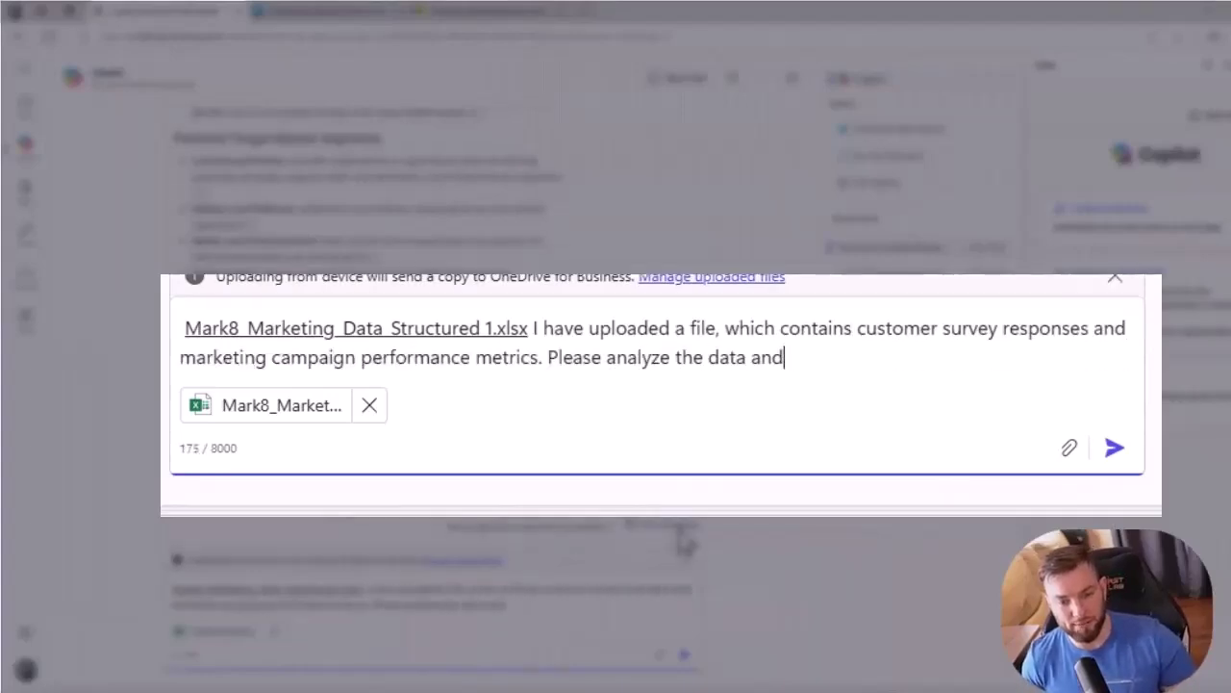
pyautogui.write(' provide insights on customer preferences, trends, and the most effective marketing channels for promoting the Mark8 quadcopter')
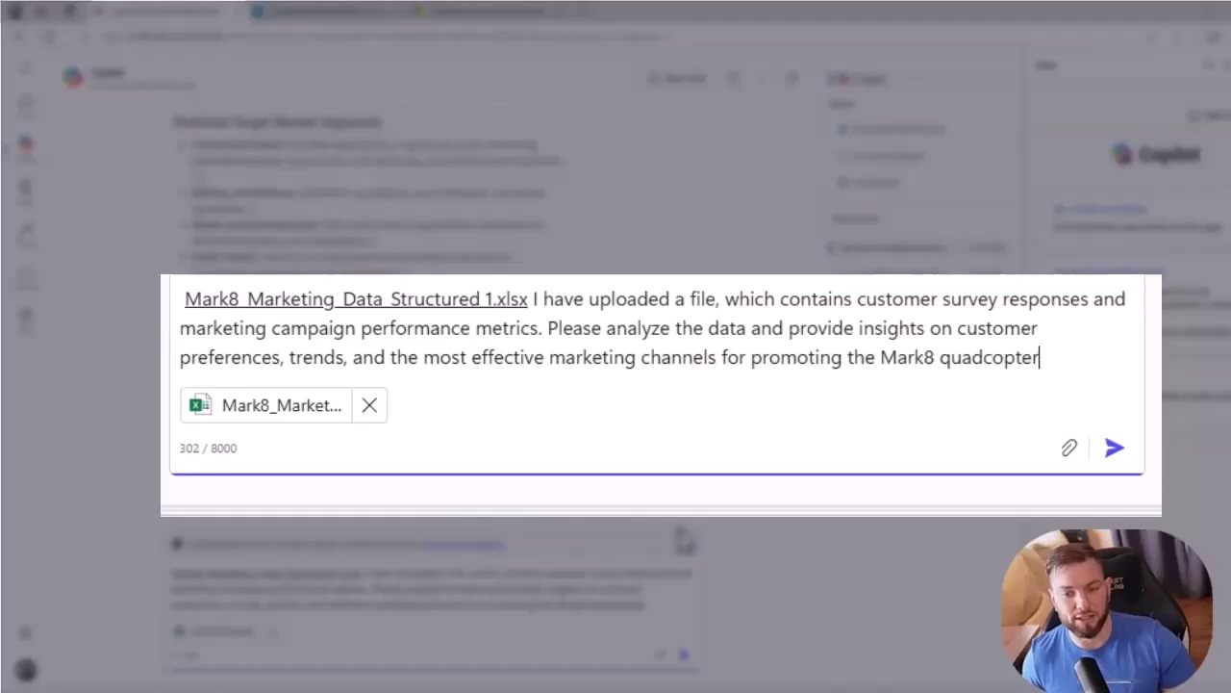
pyautogui.write('. Summarize any key takeaways and suggest data-driven recommendations to optimize future campaigns')
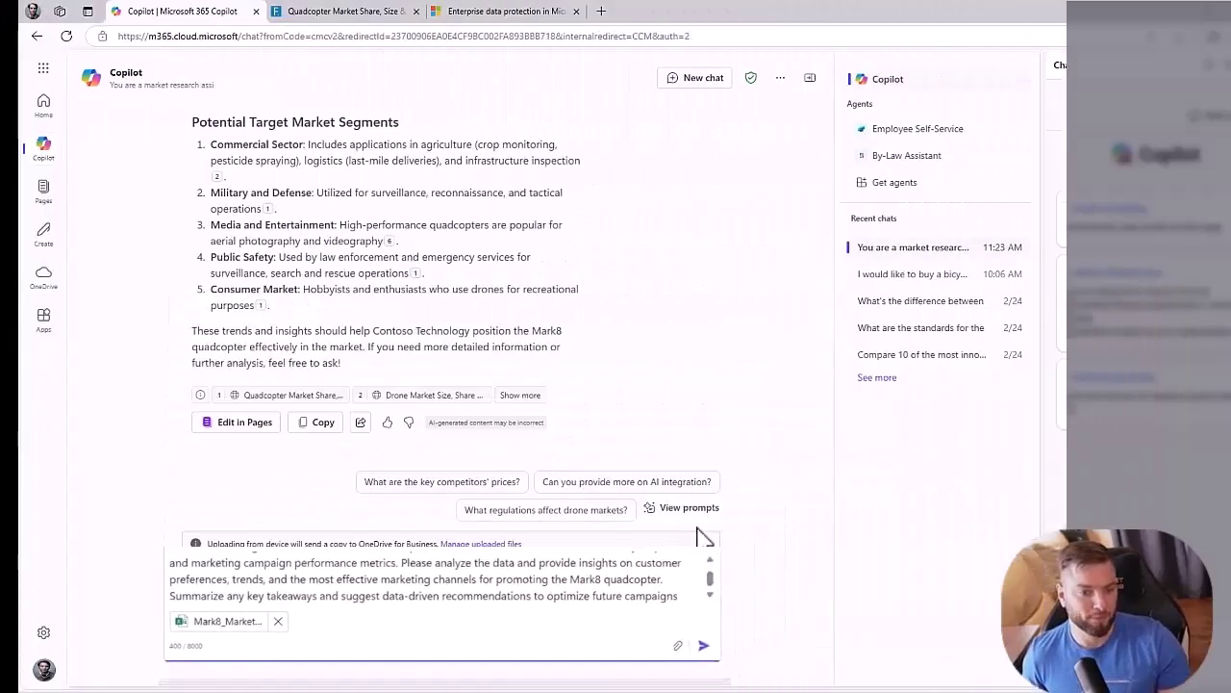
pyautogui.press('Return')
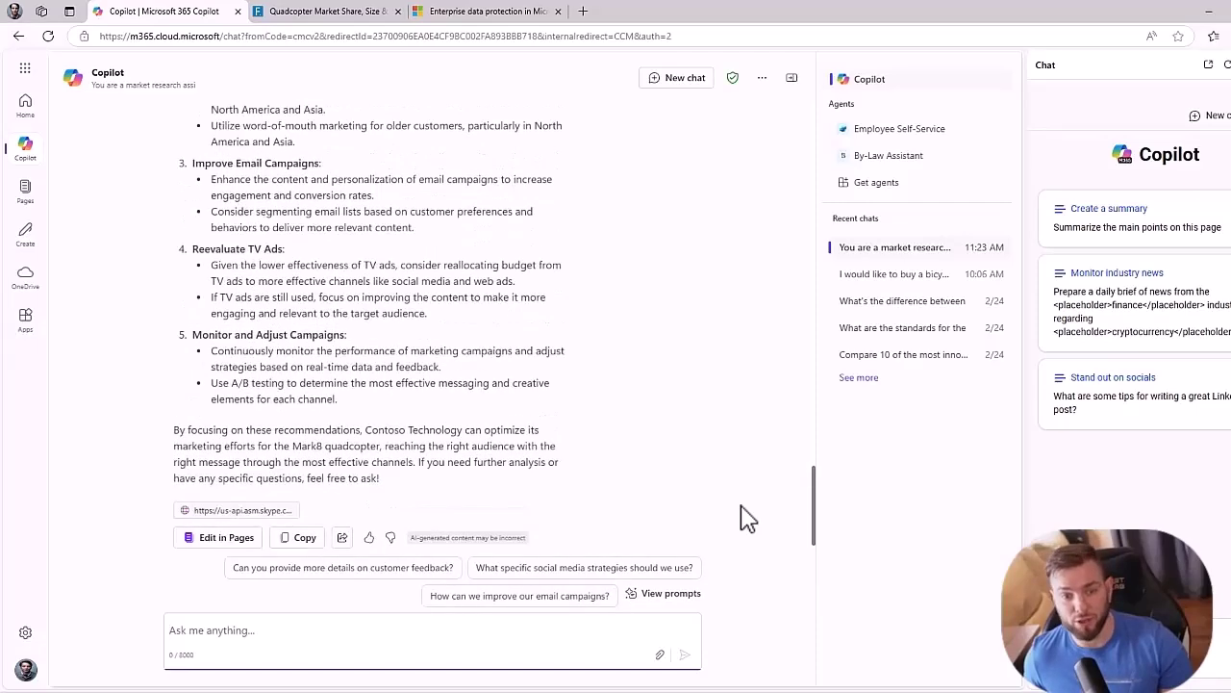
# Step: Review the file analysis, from the customer preferences and marketing channel insights through to the recommendations
pyautogui.scroll(15, 375, 341)
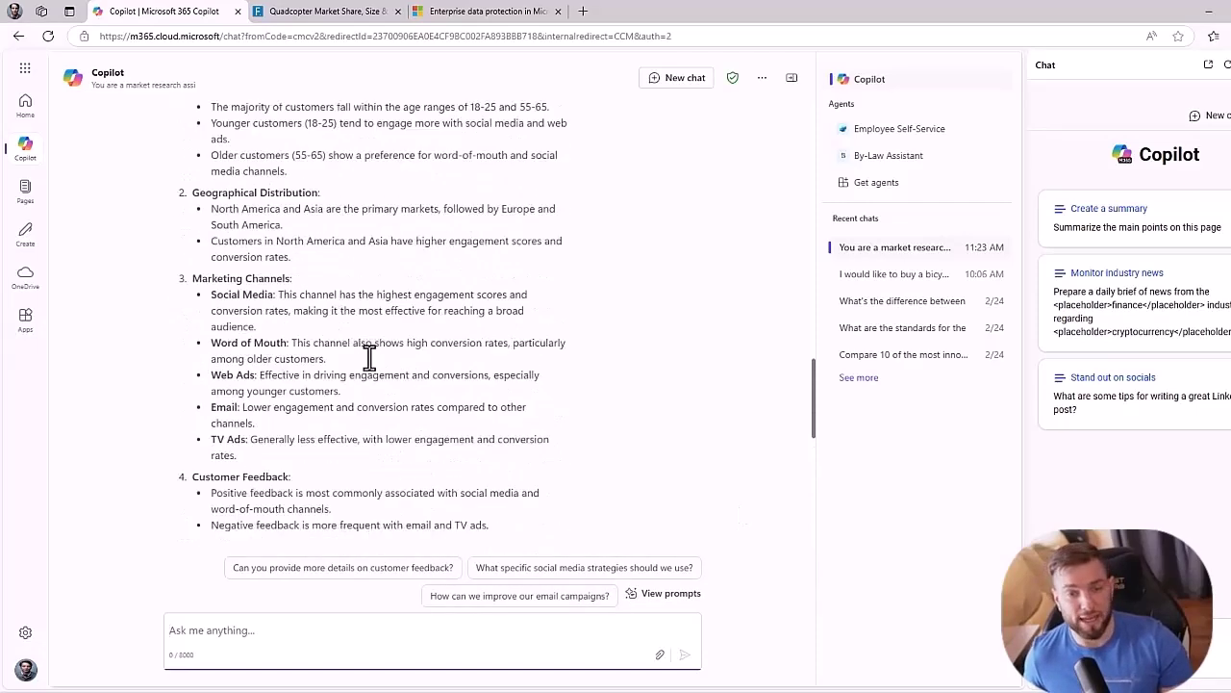
pyautogui.scroll(-3, 433, 385)
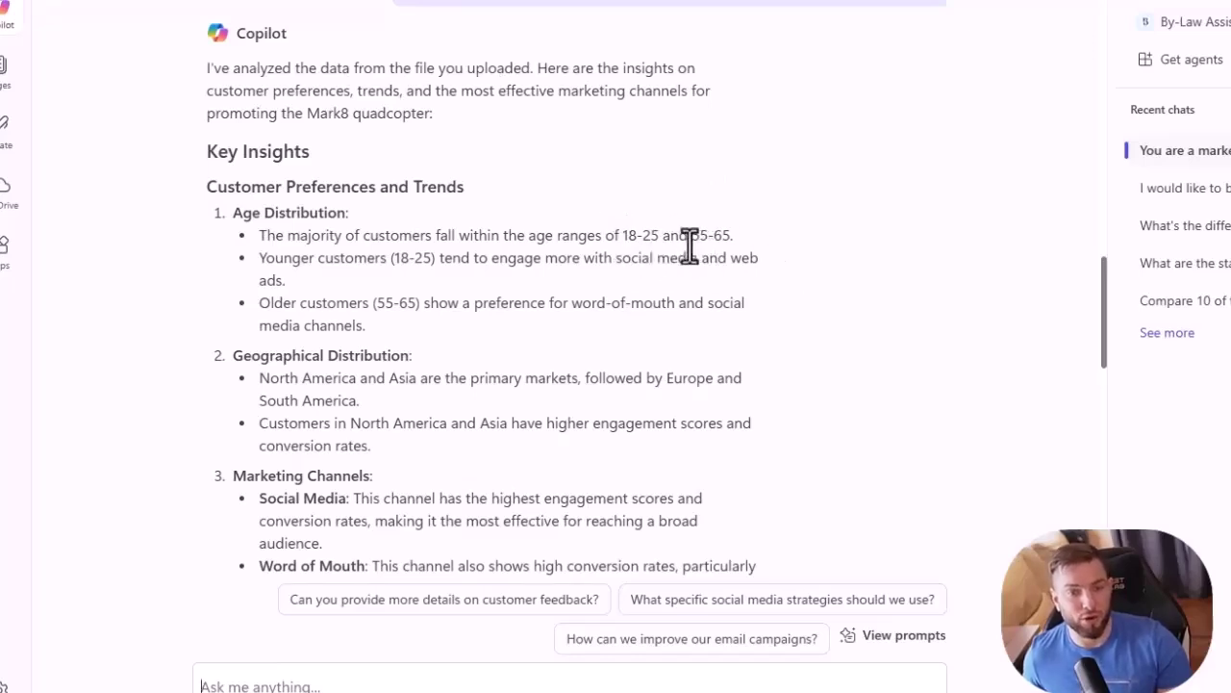
pyautogui.scroll(-1, 758, 248)
pyautogui.scroll(-1, 758, 251)
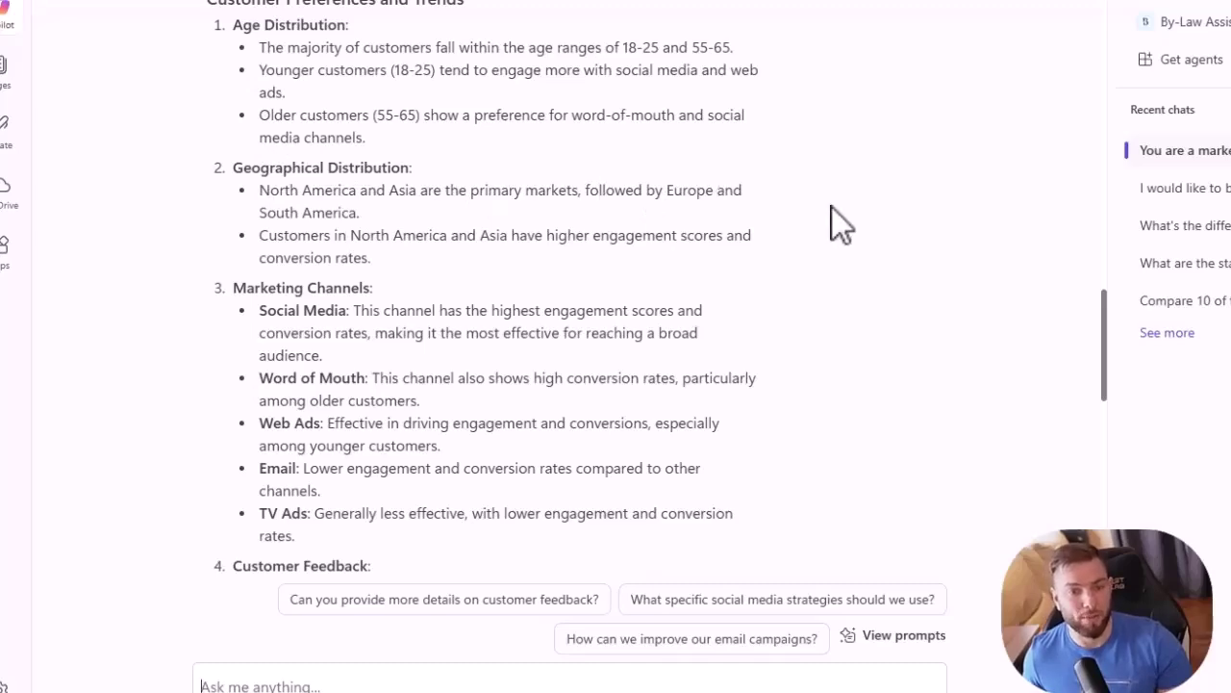
pyautogui.scroll(-3, 832, 208)
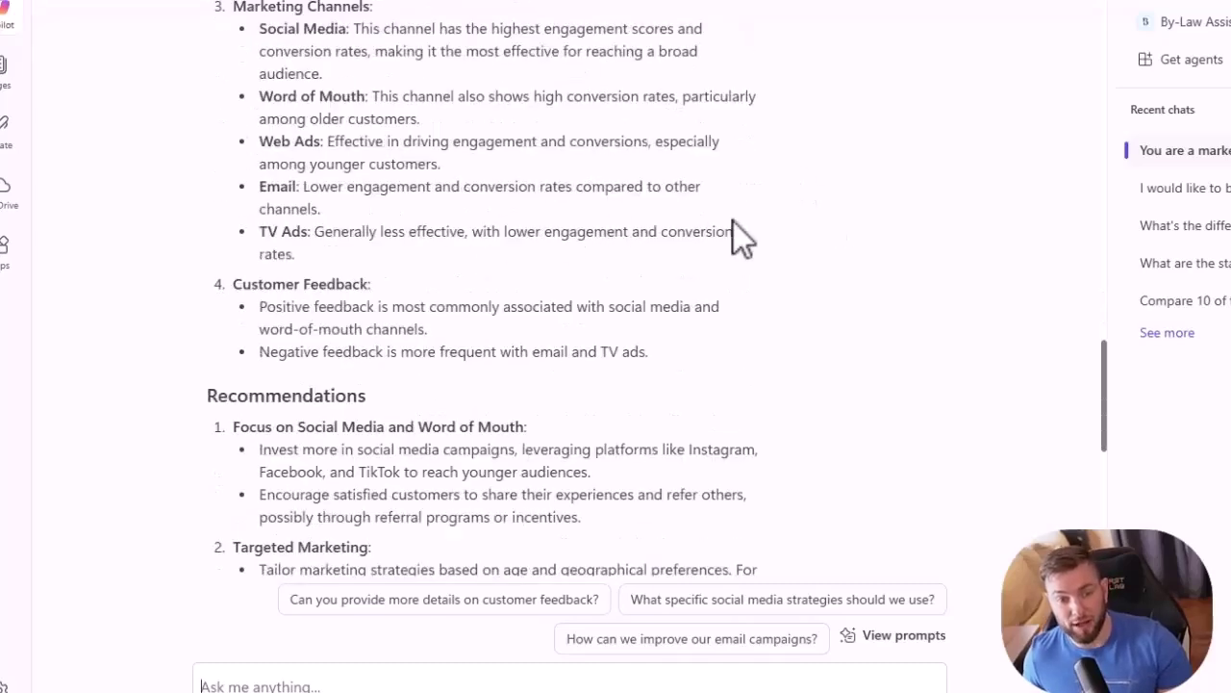
# Step: Finish reading the recommendations, open the file analysis in Pages for editing and review the resulting page
pyautogui.scroll(-1, 673, 212)
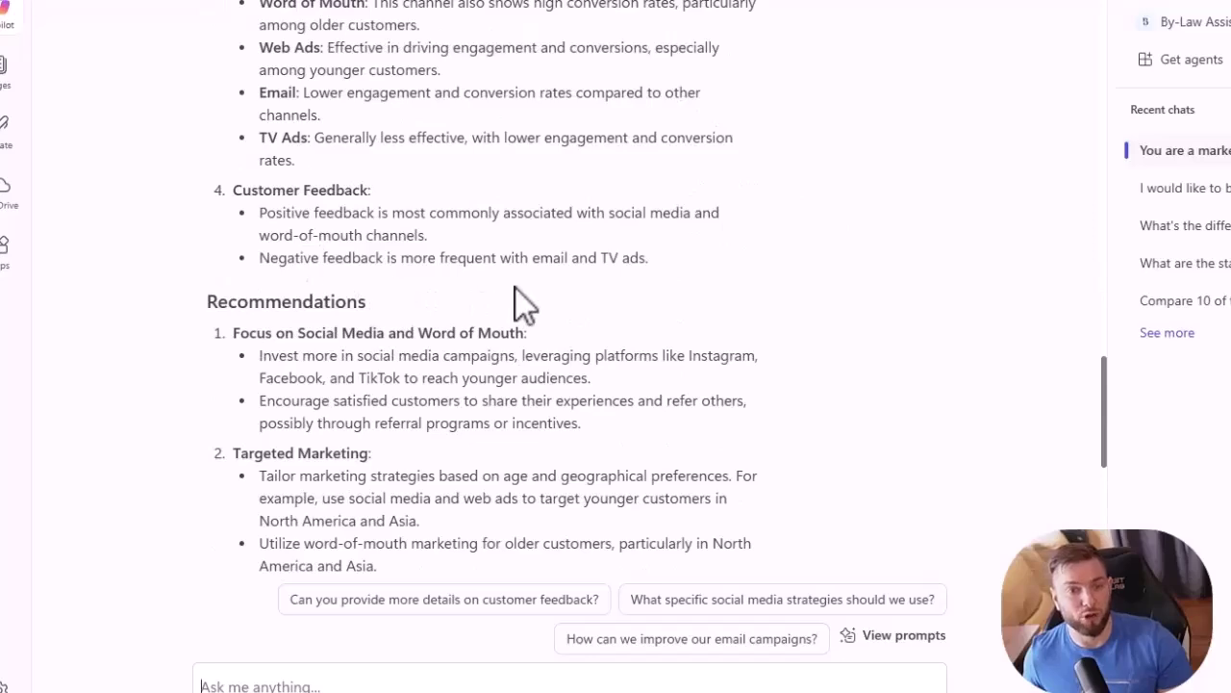
pyautogui.scroll(-4, 516, 289)
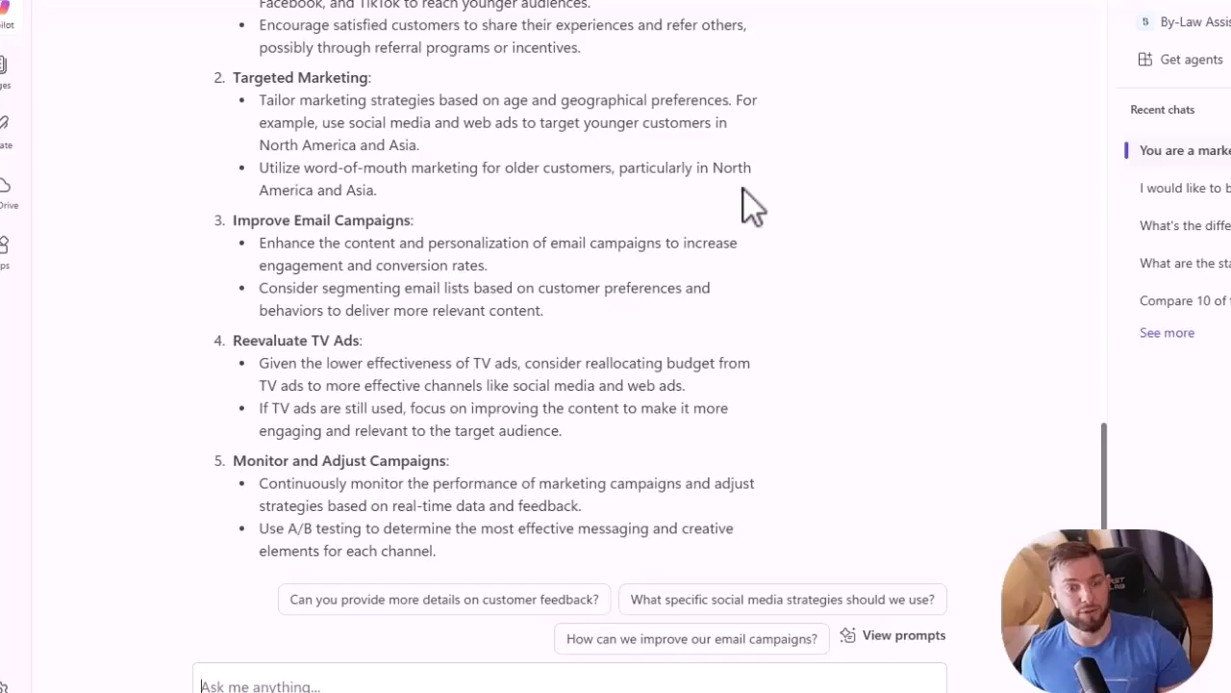
pyautogui.scroll(-3, 743, 189)
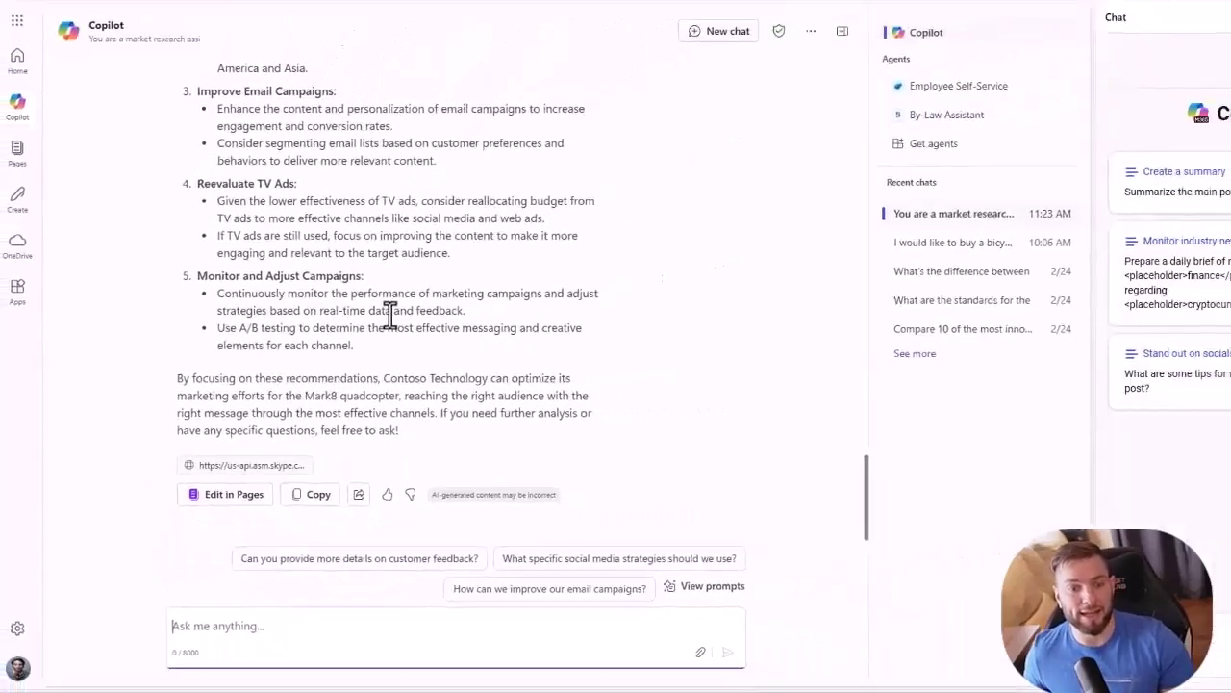
pyautogui.click(226, 494)
pyautogui.click(1214, 77)
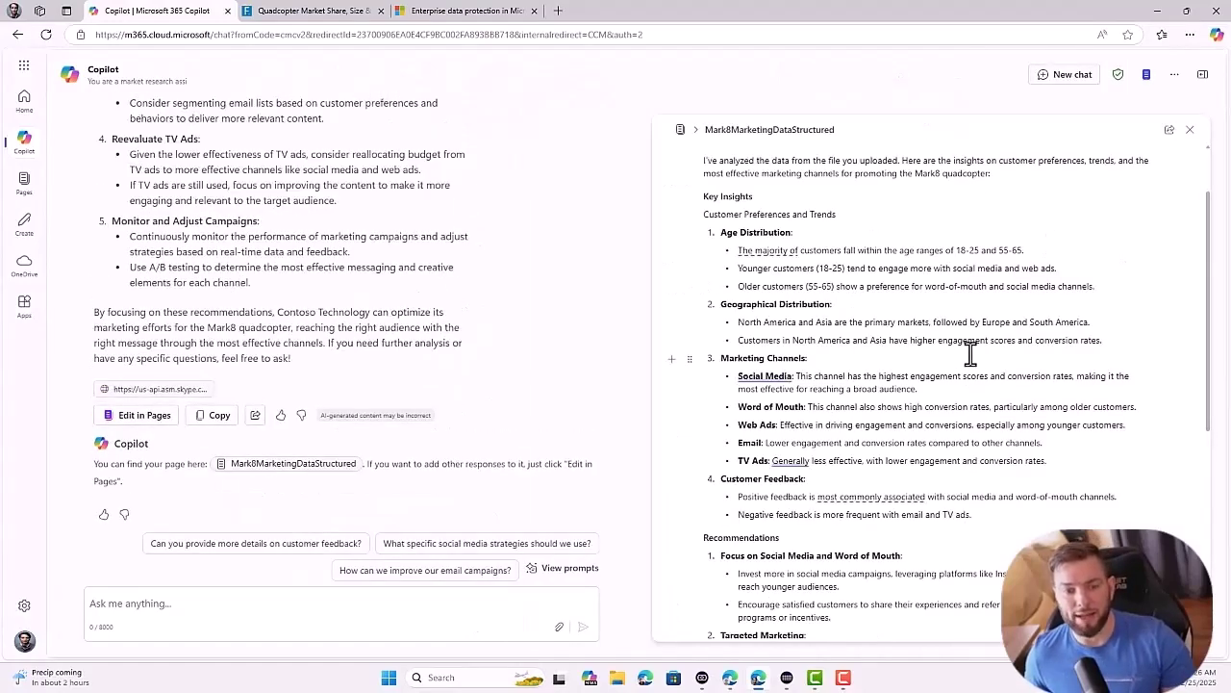
pyautogui.scroll(-5, 971, 354)
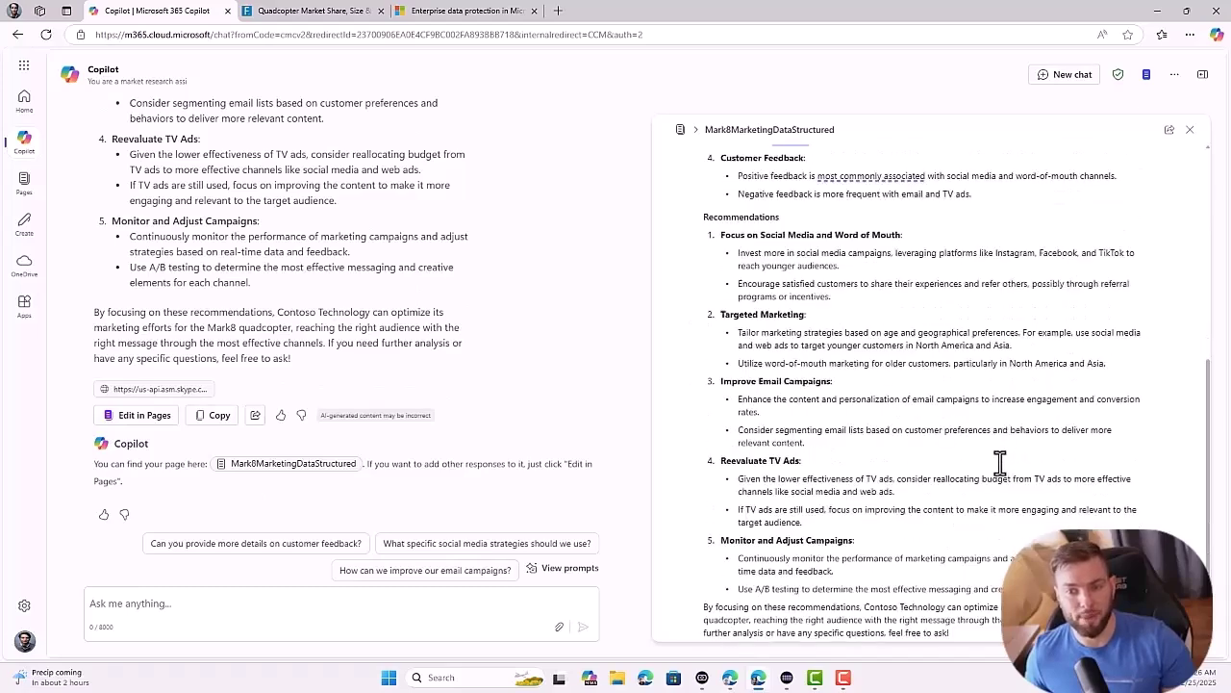
pyautogui.scroll(4, 981, 479)
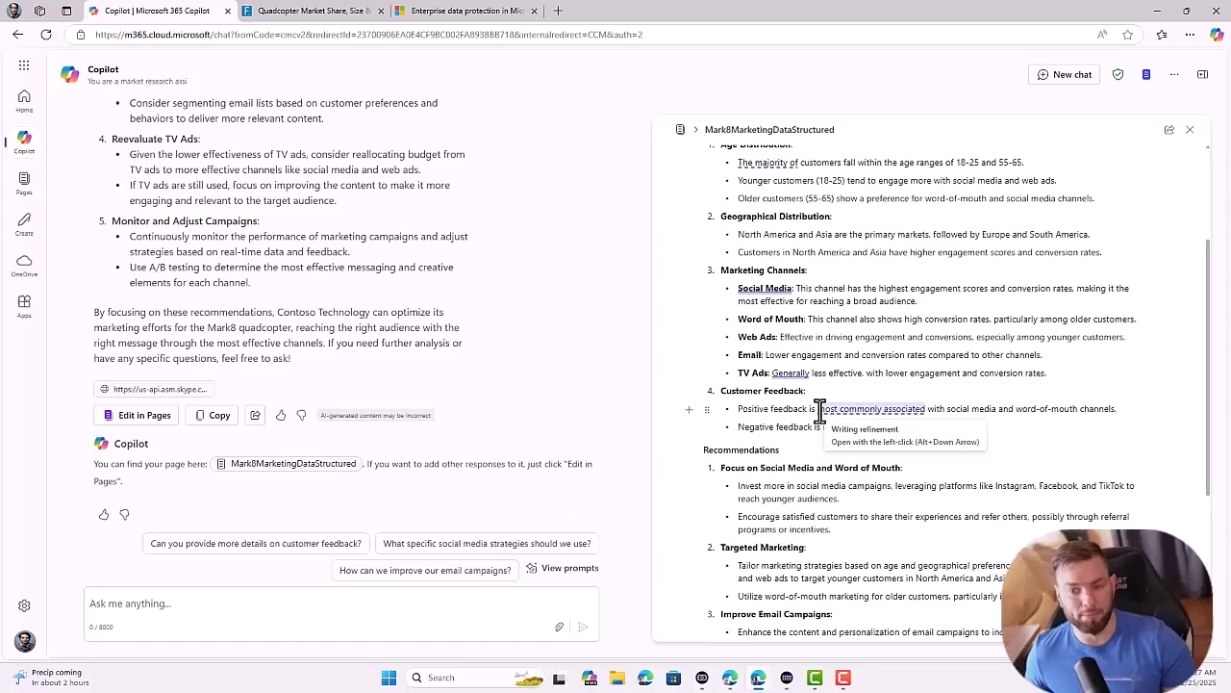
pyautogui.scroll(-2, 820, 411)
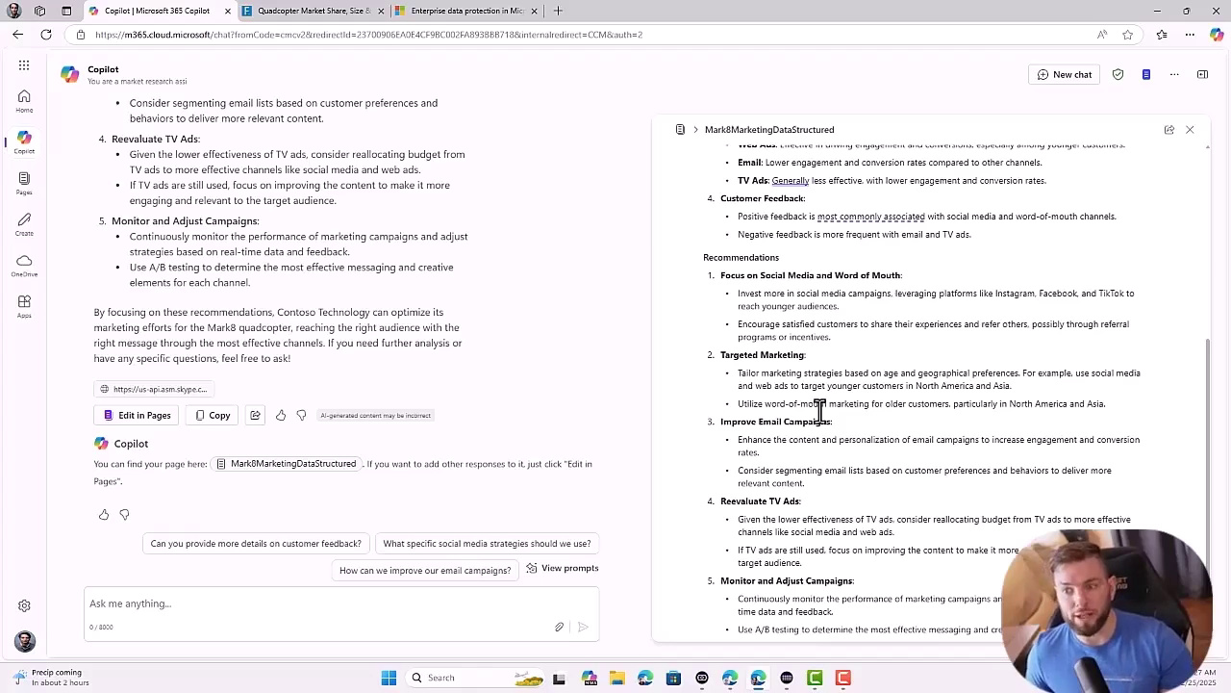
pyautogui.scroll(-1, 819, 411)
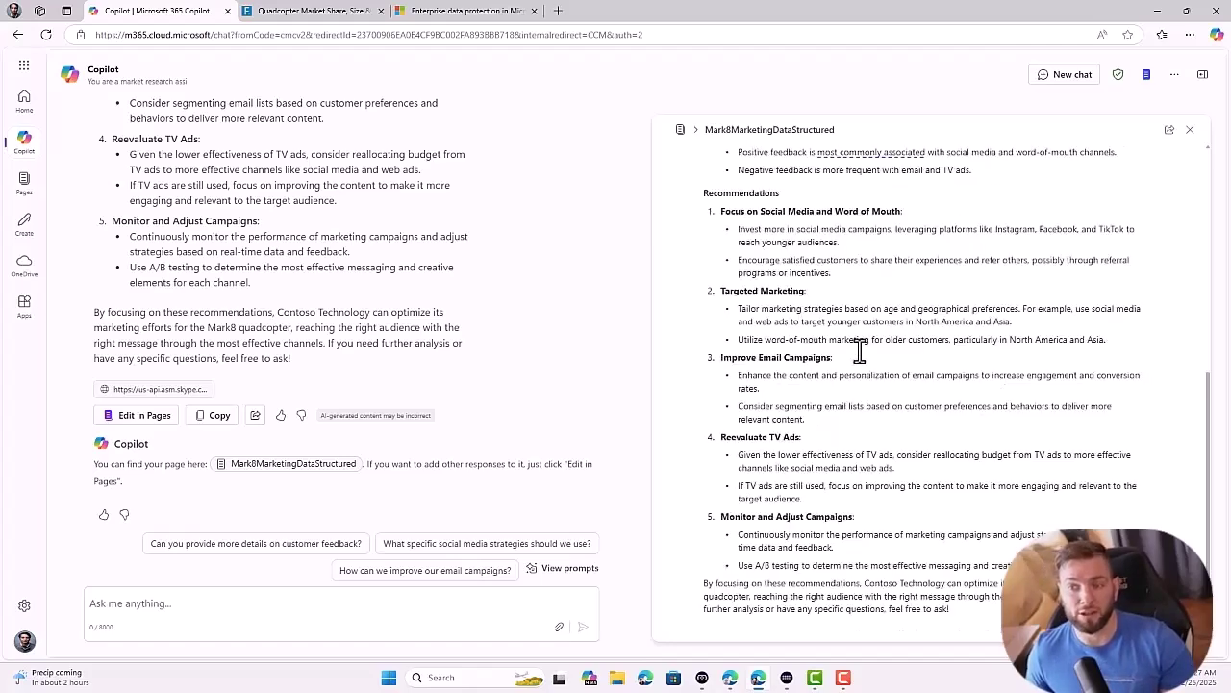
# Step: Create a sharing link for the Mark8MarketingDataStructured page as a copyable component and copy the link
pyautogui.click(1170, 129)
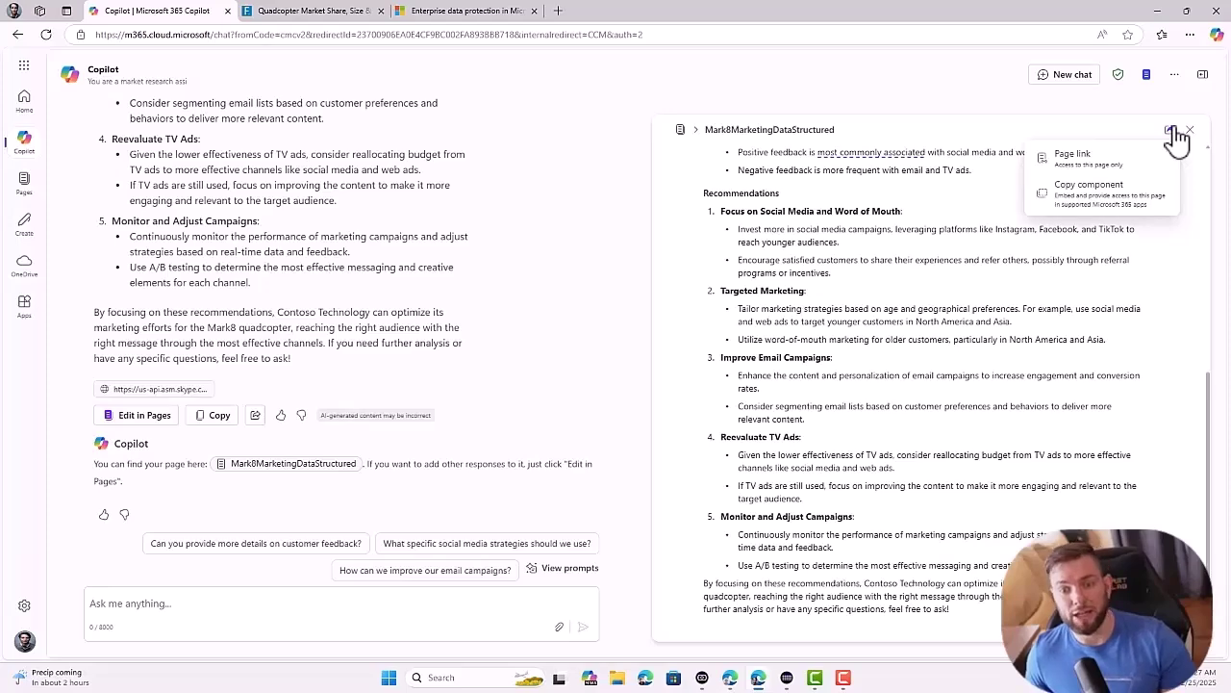
pyautogui.click(1083, 183)
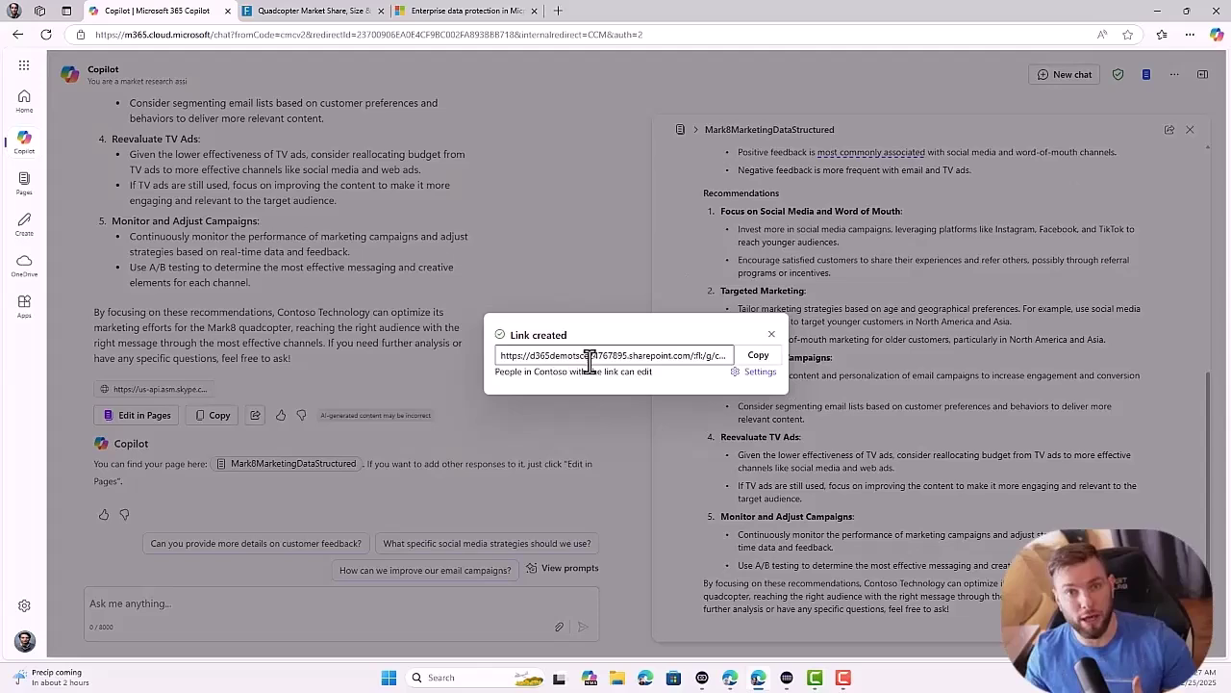
pyautogui.moveTo(536, 355); pyautogui.dragTo(707, 362)
pyautogui.click(694, 359)
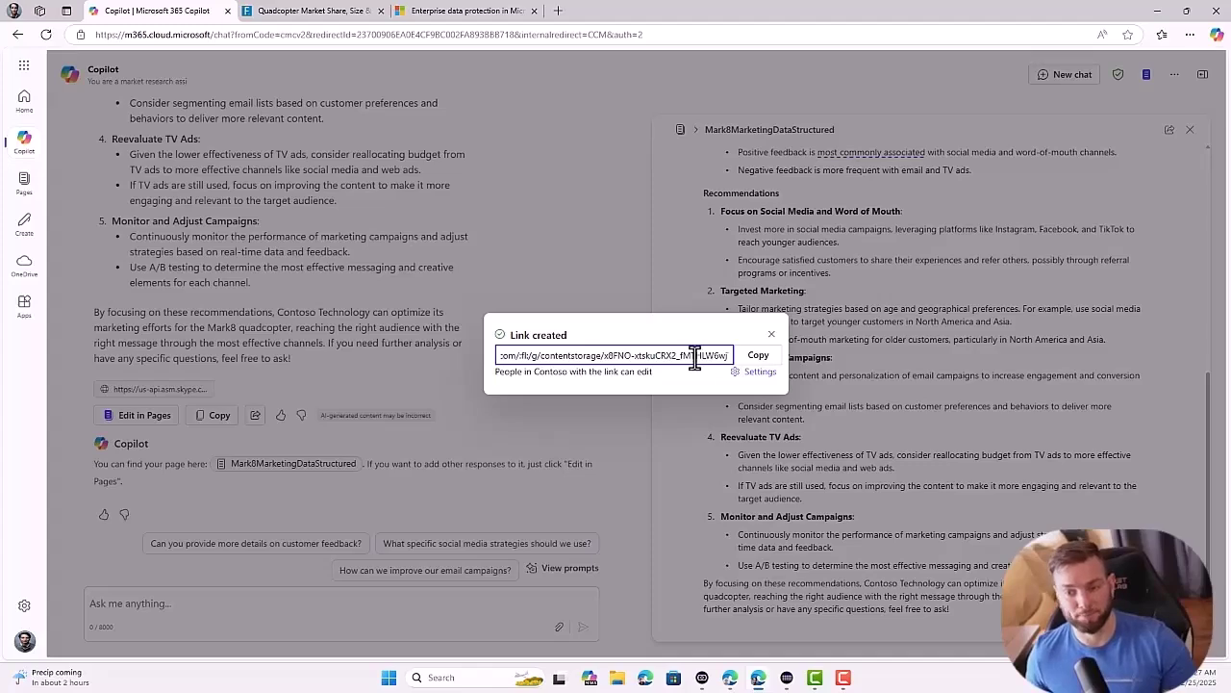
pyautogui.click(760, 353)
# Step: Request a SharePoint marketing report draft from Mark8_Marketing_Data.xlsx with Executive Summary, Customer Preferences, Best-Performing Marketing Channels and Data-Driven Recommendations sections
pyautogui.click(236, 601)
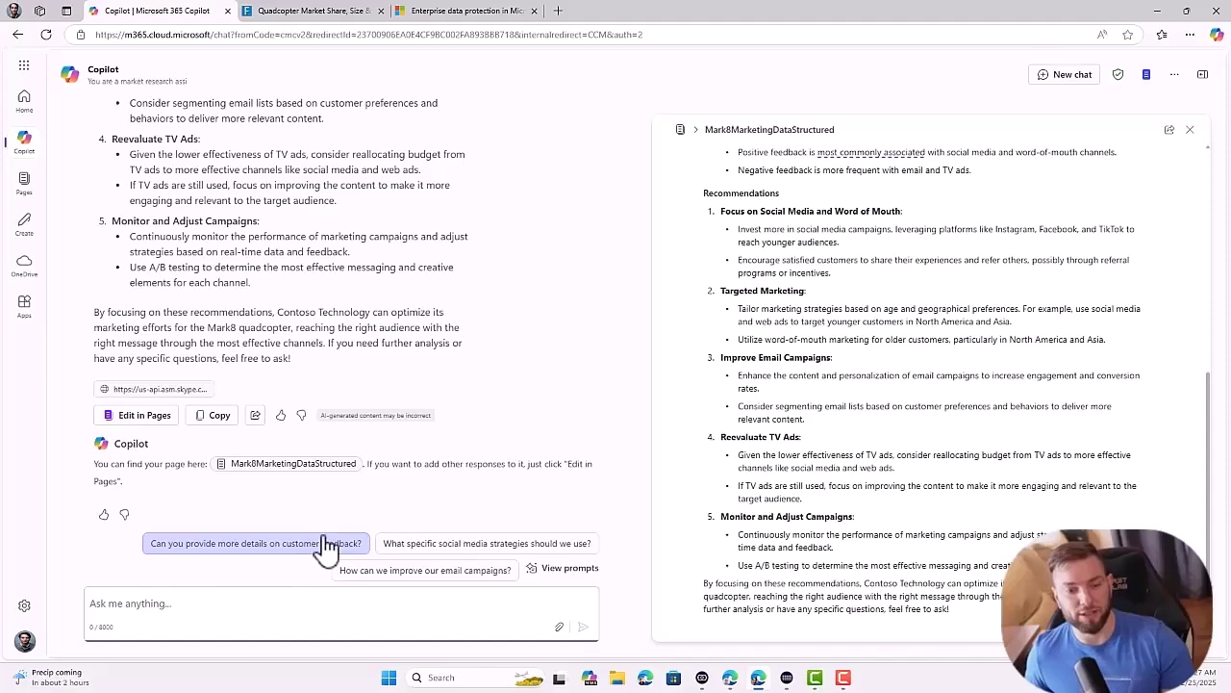
pyautogui.write('Based on the insights from the Mark8_Marketing_Data.xlsx file, create a structured marketing report draft on our ')
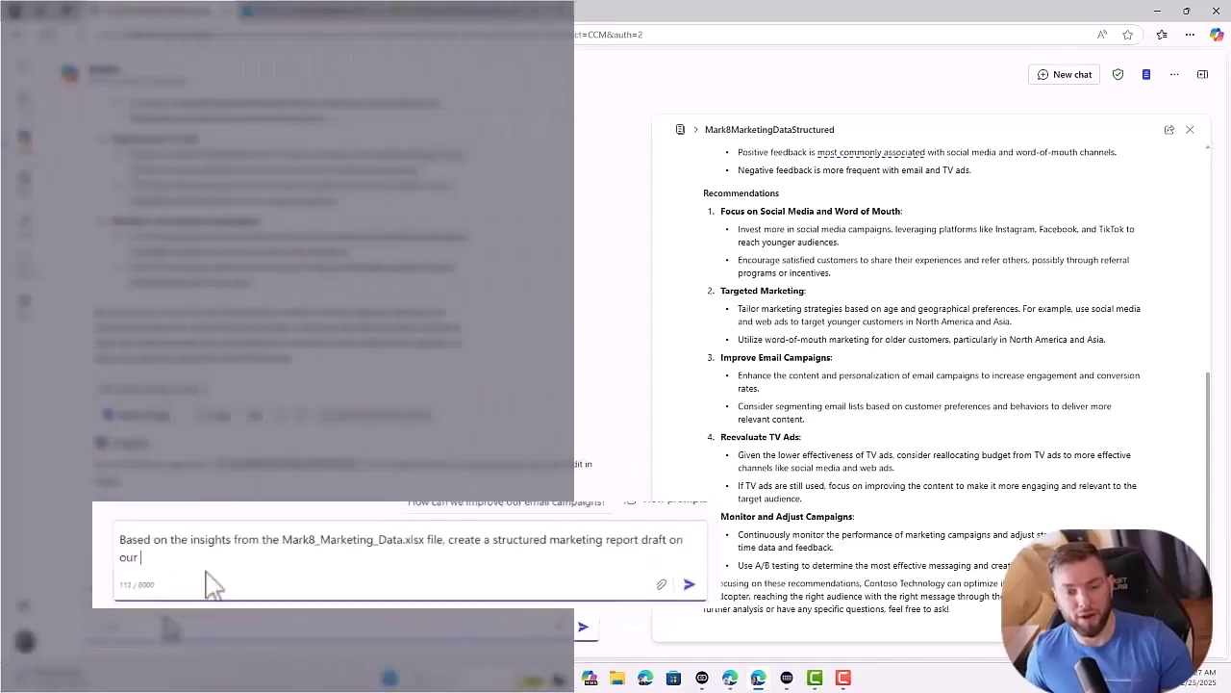
pyautogui.write('SharePoint page. Include the following sections:•Executive Summary: A brief overview of key findings. Customer Preferences: A su')
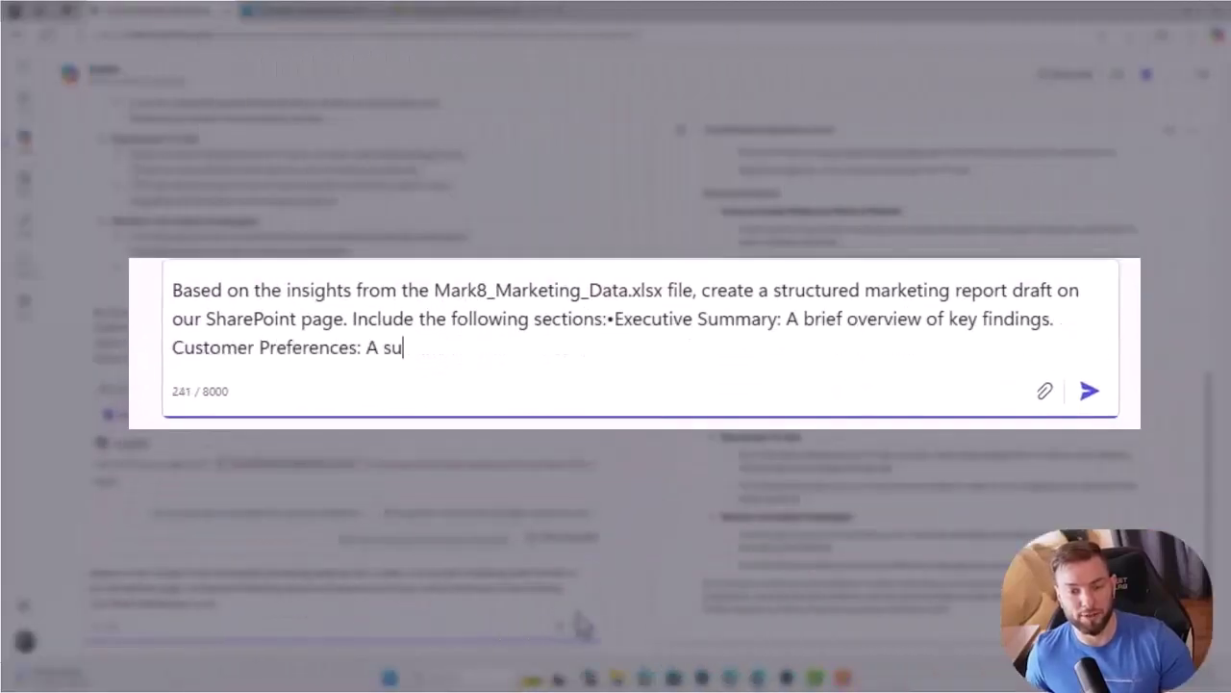
pyautogui.write('mmary of what customers value most in the Mark8 quadcopter. Best-Performing Marketing Channels: A breakdown of which channels drove the most engagement and conversions. Data-Driven Recommenda')
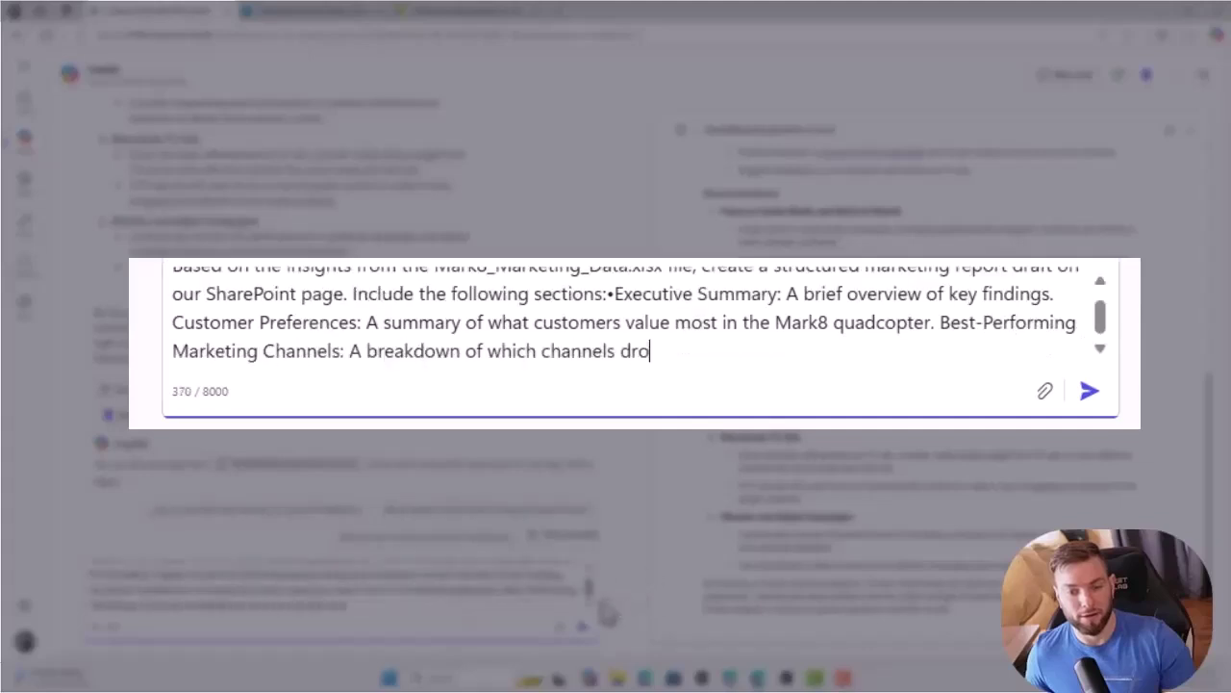
pyautogui.write('tions: Suggested improvements based on the trends identified.')
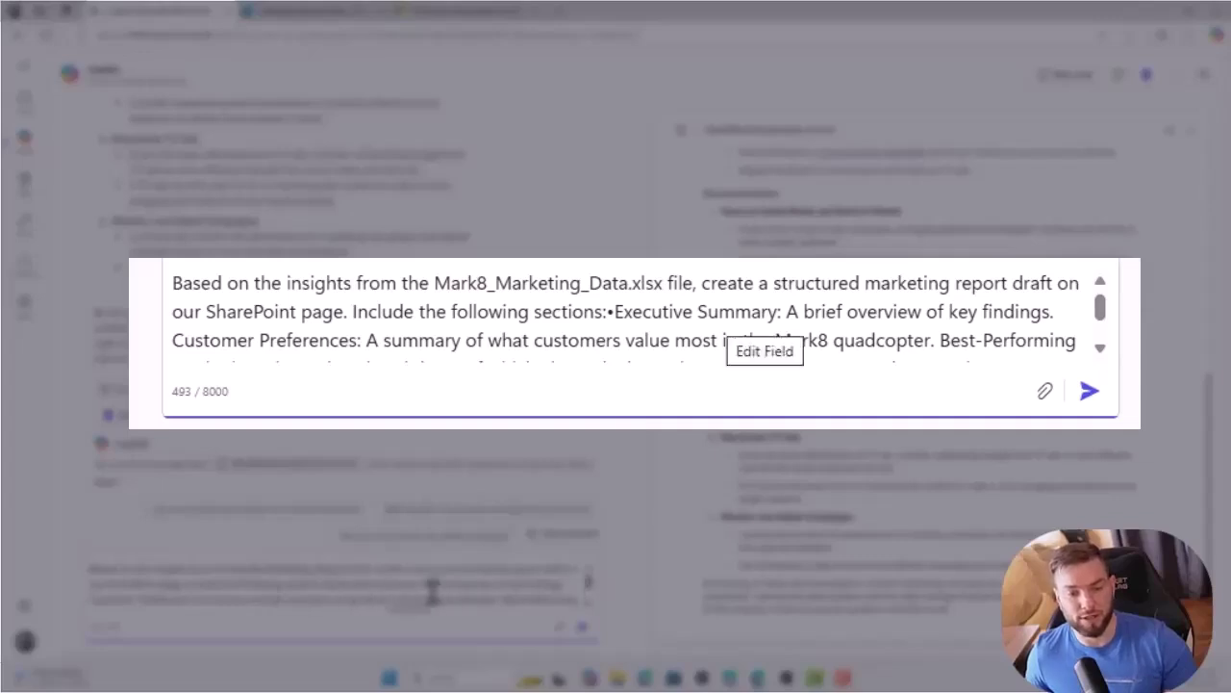
pyautogui.scroll(-3, 214, 601)
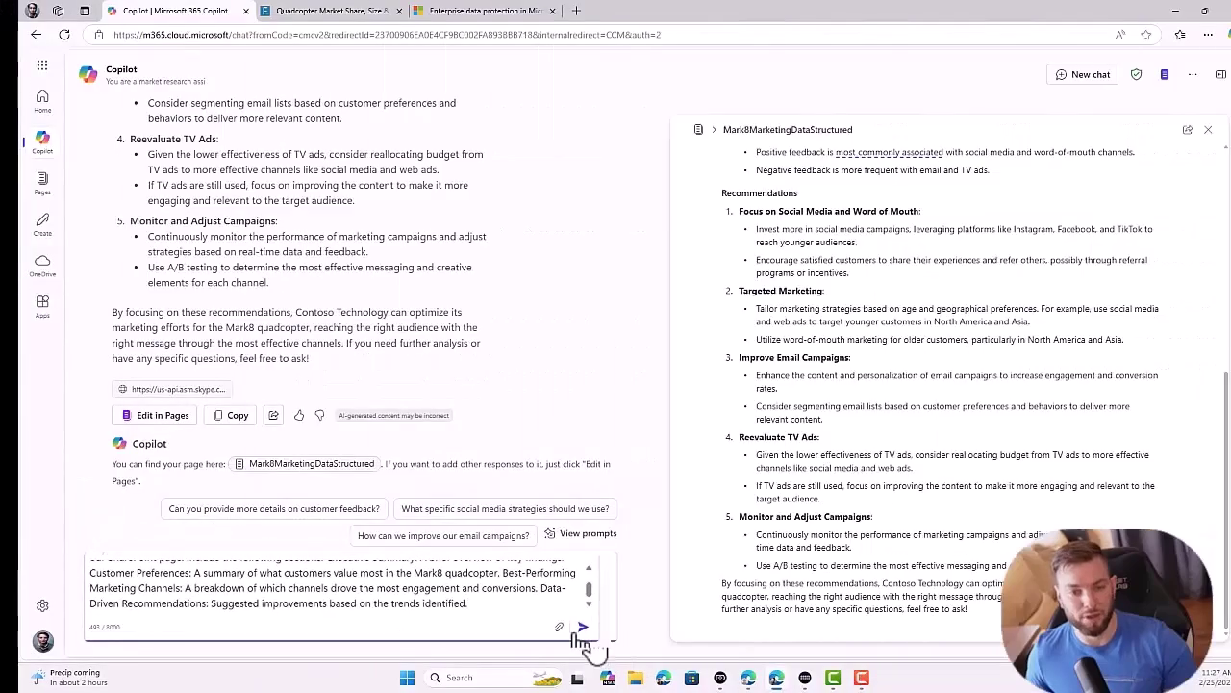
pyautogui.click(582, 627)
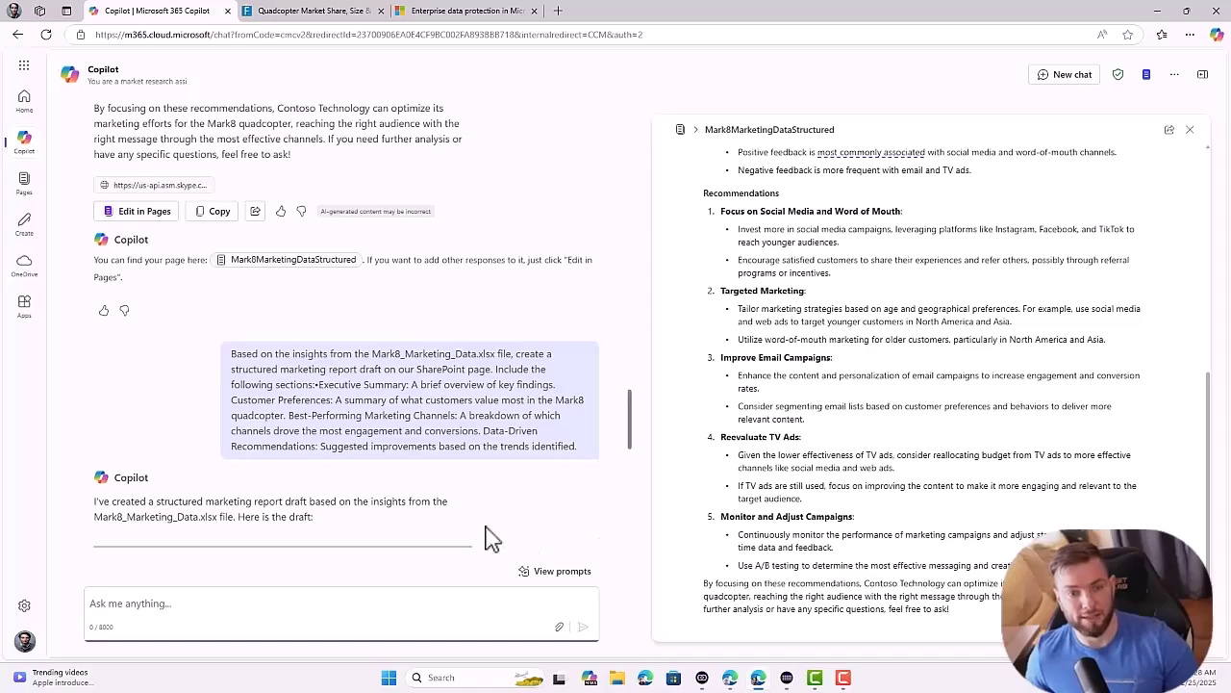
# Step: Review the generated Mark8 Quadcopter Marketing Report draft and add it to the Mark8MarketingDataStructured page
pyautogui.scroll(-5, 279, 519)
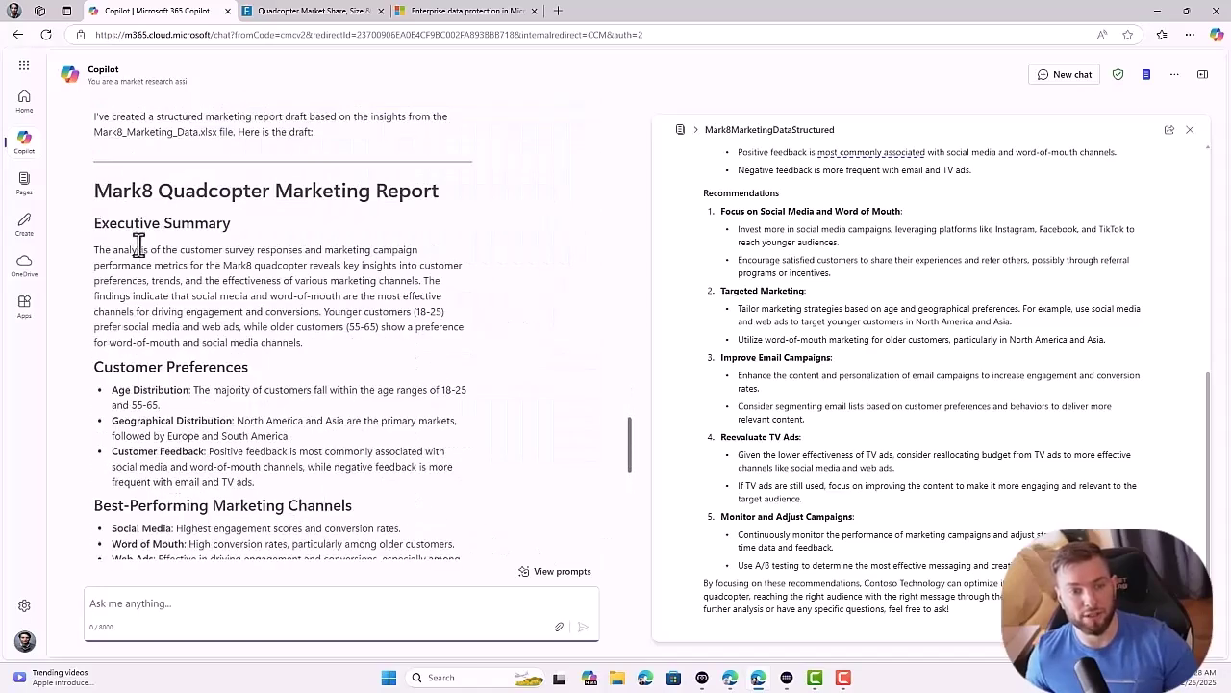
pyautogui.scroll(-1, 212, 413)
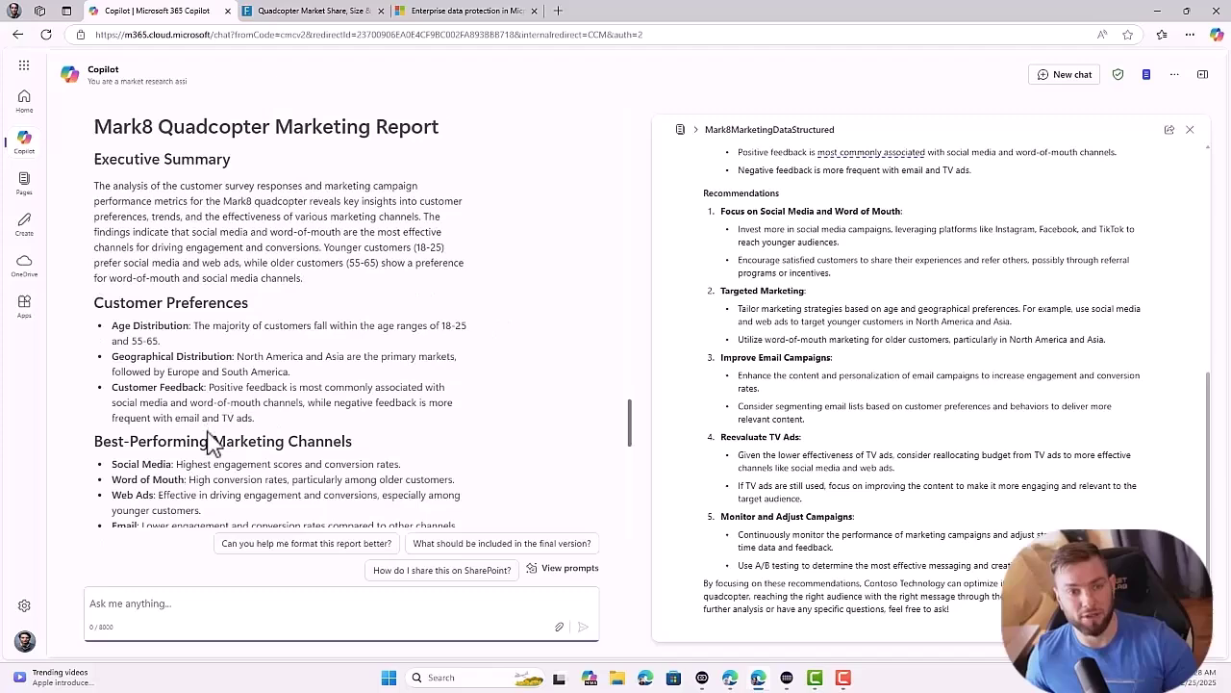
pyautogui.scroll(-10, 260, 393)
pyautogui.scroll(10, 472, 432)
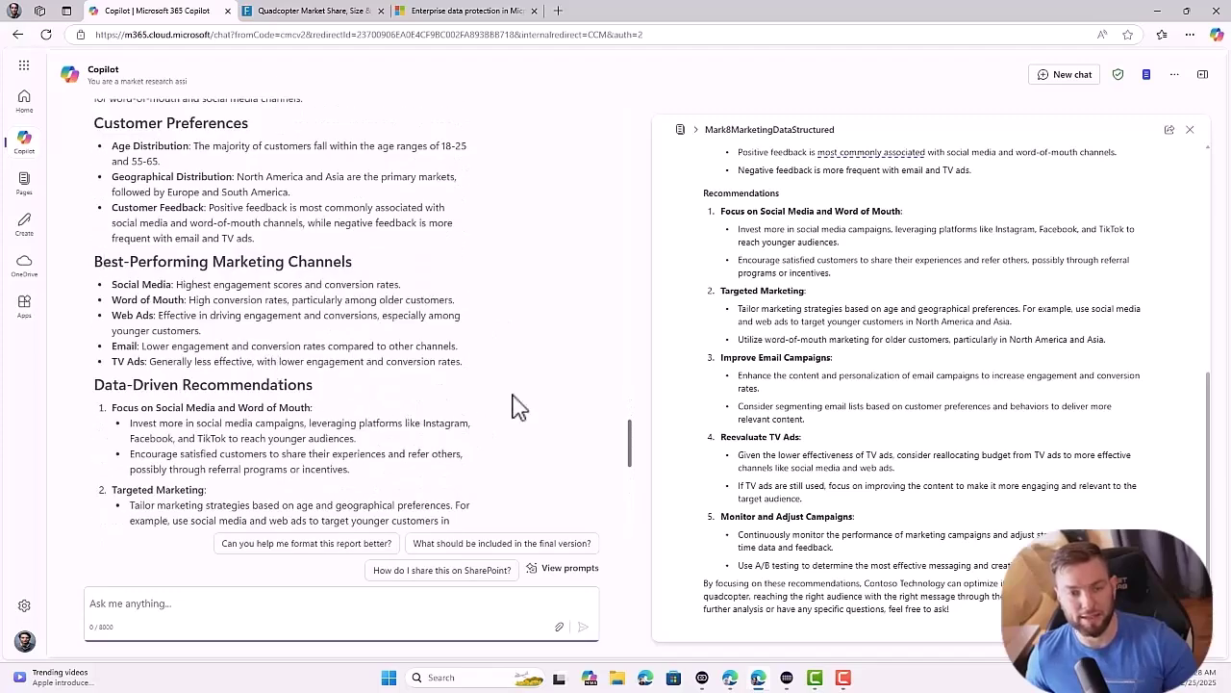
pyautogui.click(630, 460)
pyautogui.moveTo(630, 460); pyautogui.dragTo(637, 558)
pyautogui.scroll(15, 924, 385)
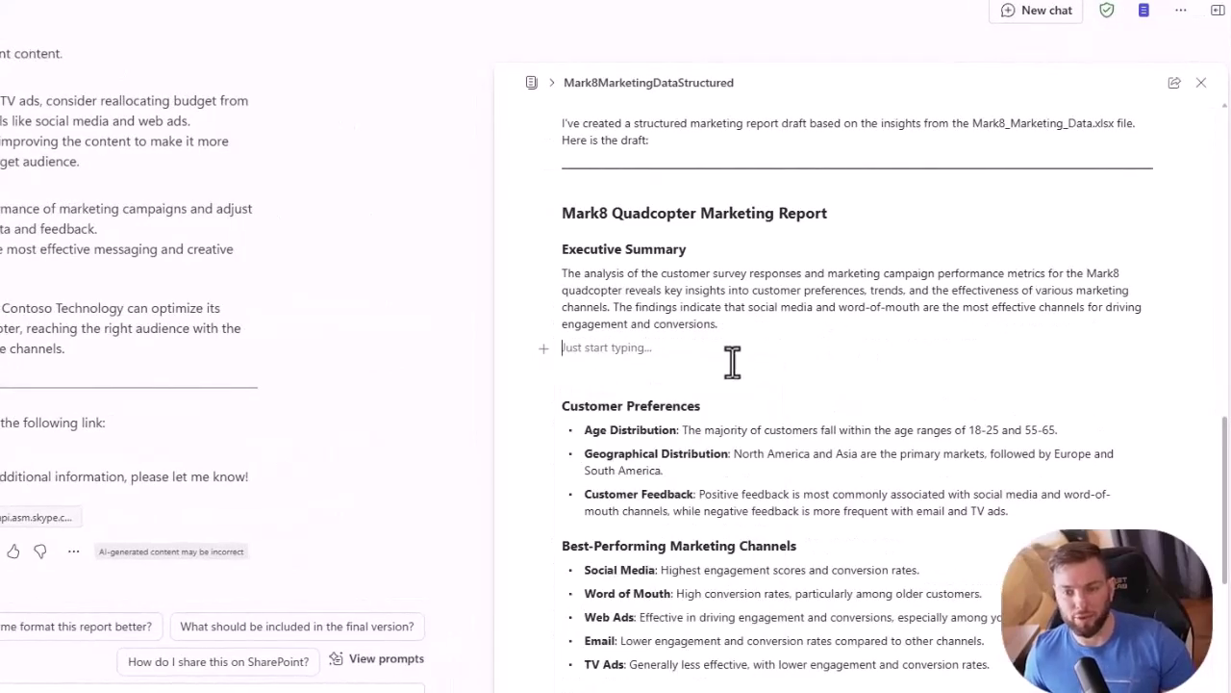
# Step: Examine the elements that can be inserted on the page below the Executive Summary, from general items to Microsoft apps
pyautogui.click(543, 348)
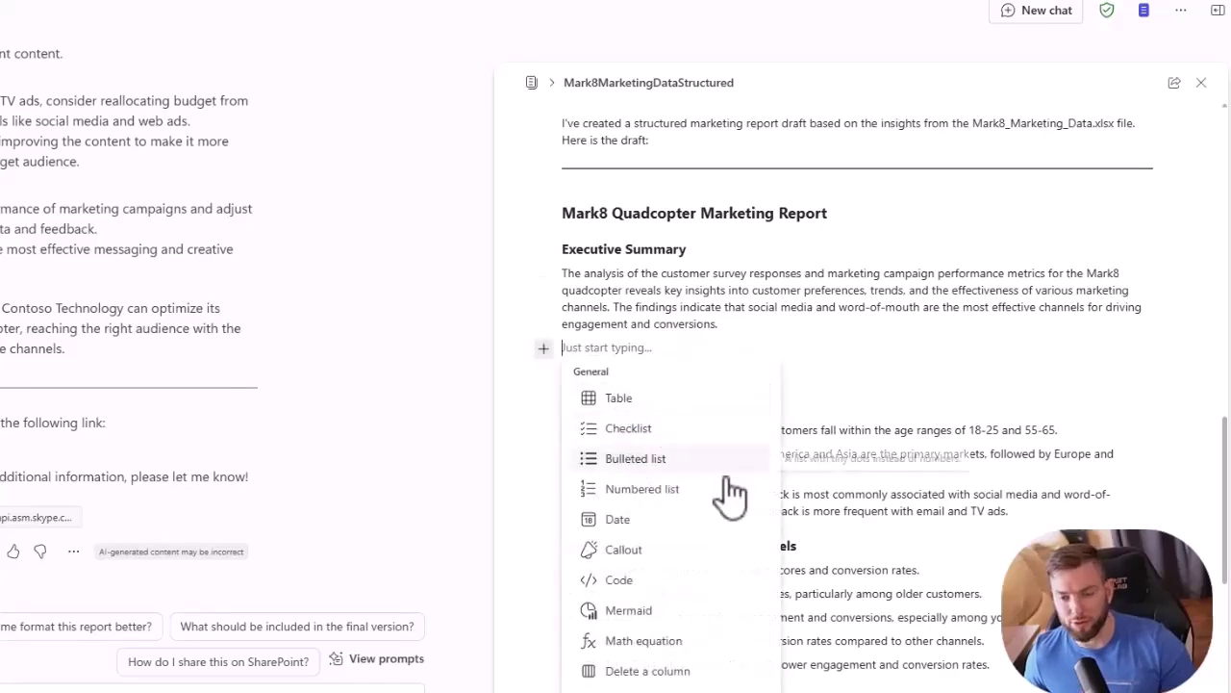
pyautogui.scroll(-6, 741, 616)
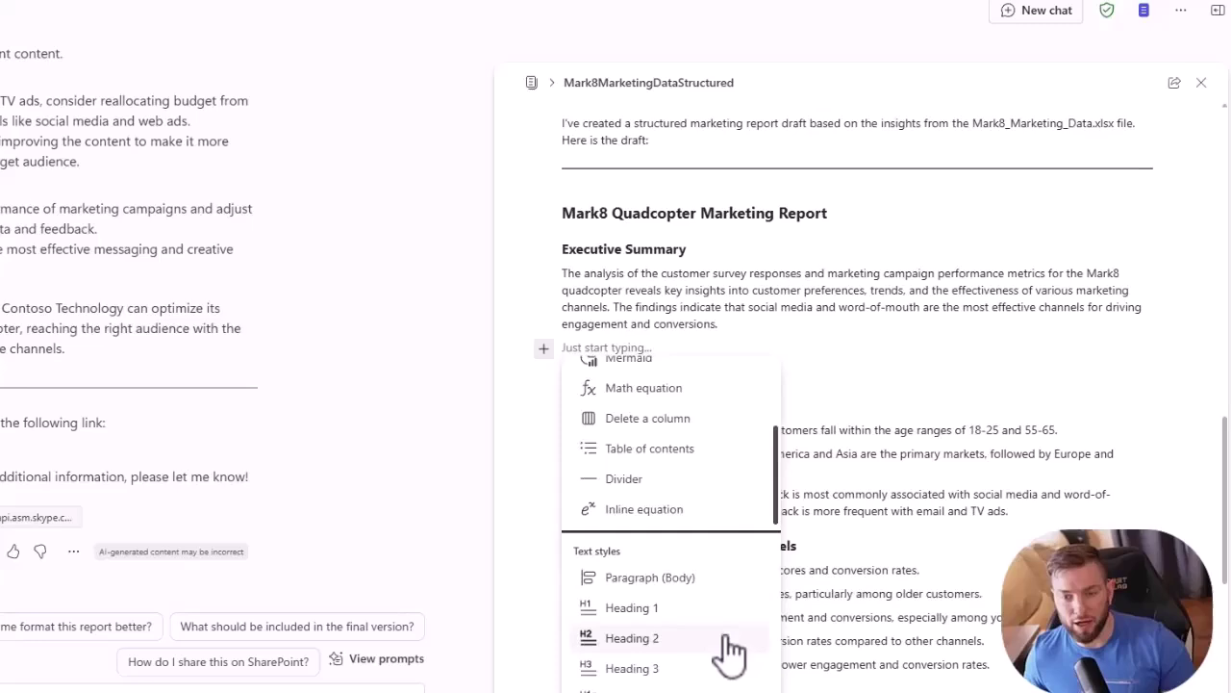
pyautogui.scroll(-4, 733, 532)
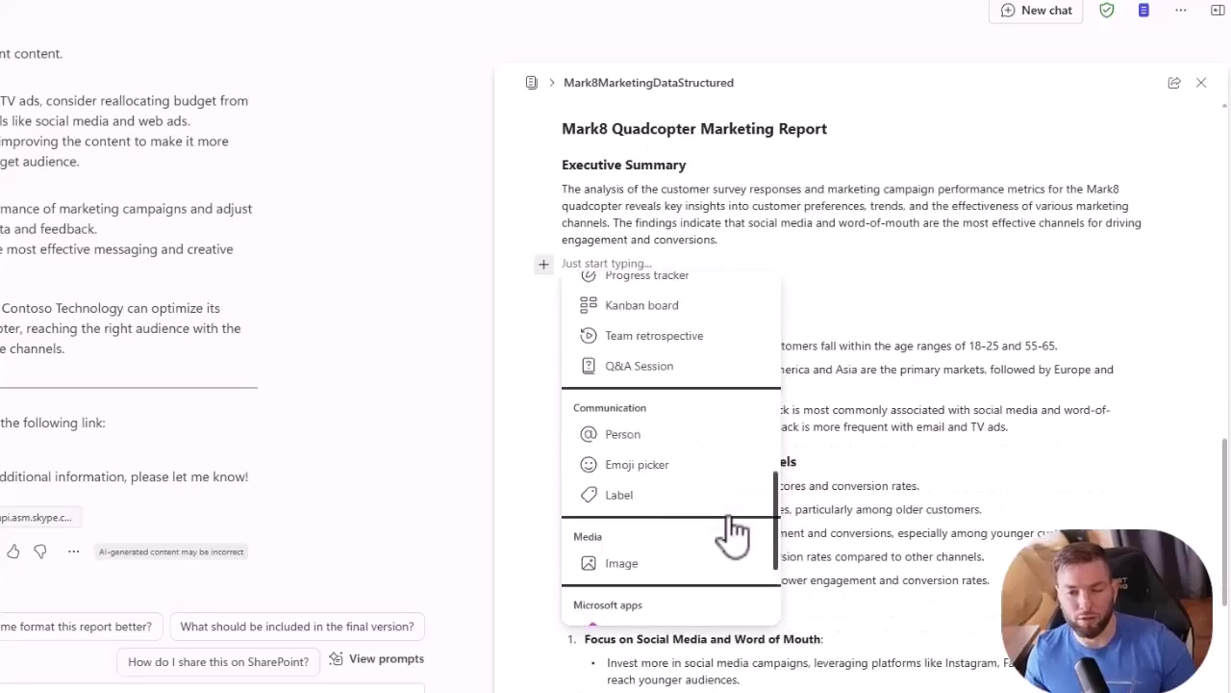
pyautogui.scroll(-1, 668, 457)
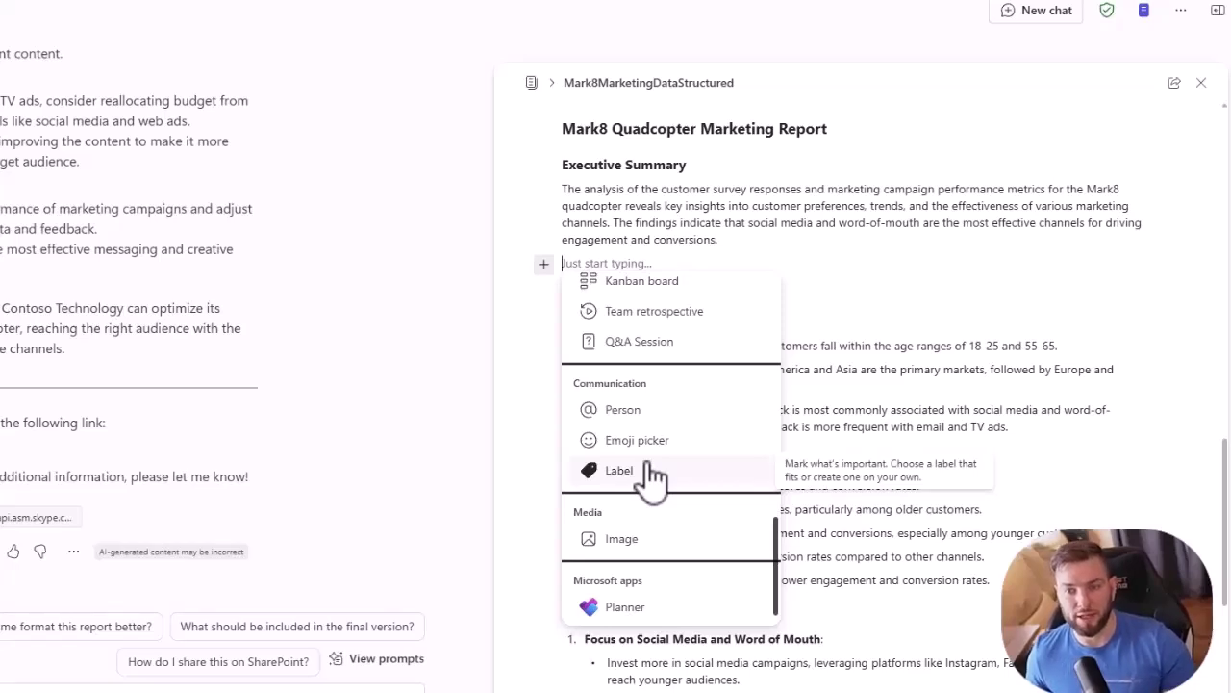
pyautogui.click(1004, 316)
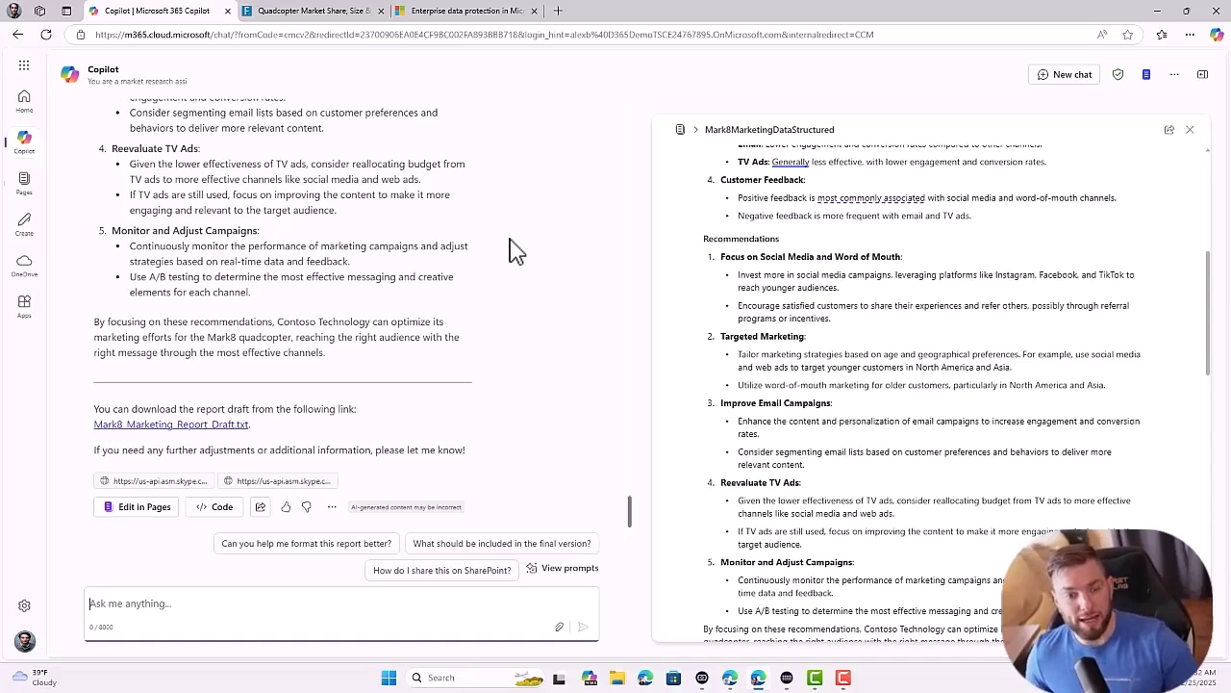
# Step: Request a promotional image of a sleek, futuristic Mark8 quadcopter over a scenic landscape, highlighting its high-resolution camera, with the tagline "Mark8 – Redefining Aerial Possibilities!"
pyautogui.click(174, 608)
pyautogui.write('Generate an AI-powered promotional')
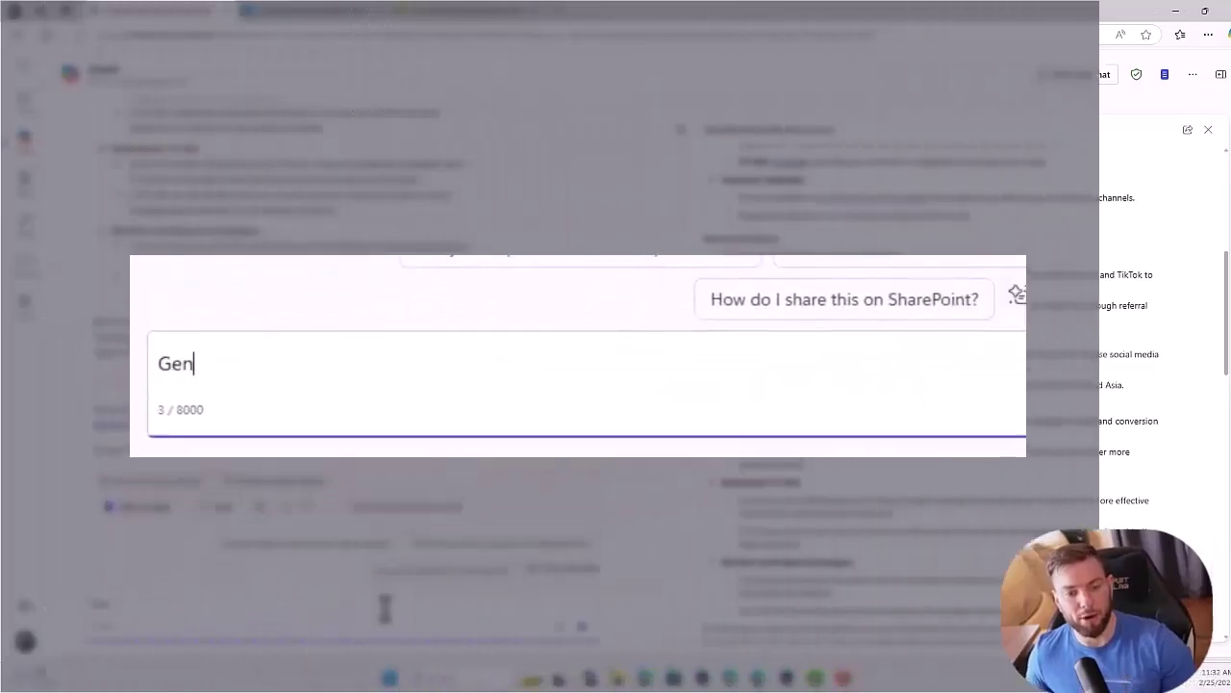
pyautogui.write(" image for the Mark8 quadcopter. The image should showcase a sleek, futuristic drone flying over a scenic landscape, highlighting its advanced AI-powered stabilization and high-resolution camera. Include a tagline: 'Mark8 – Redefining Aerial Possibilities!'")
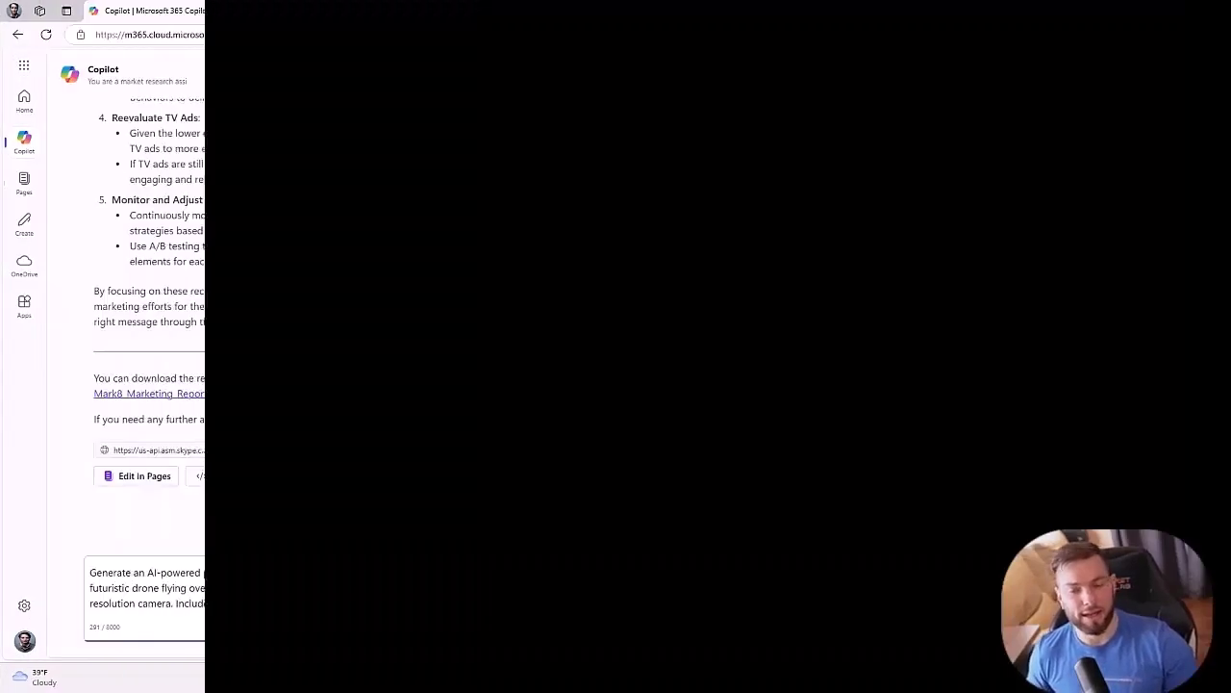
pyautogui.click(585, 627)
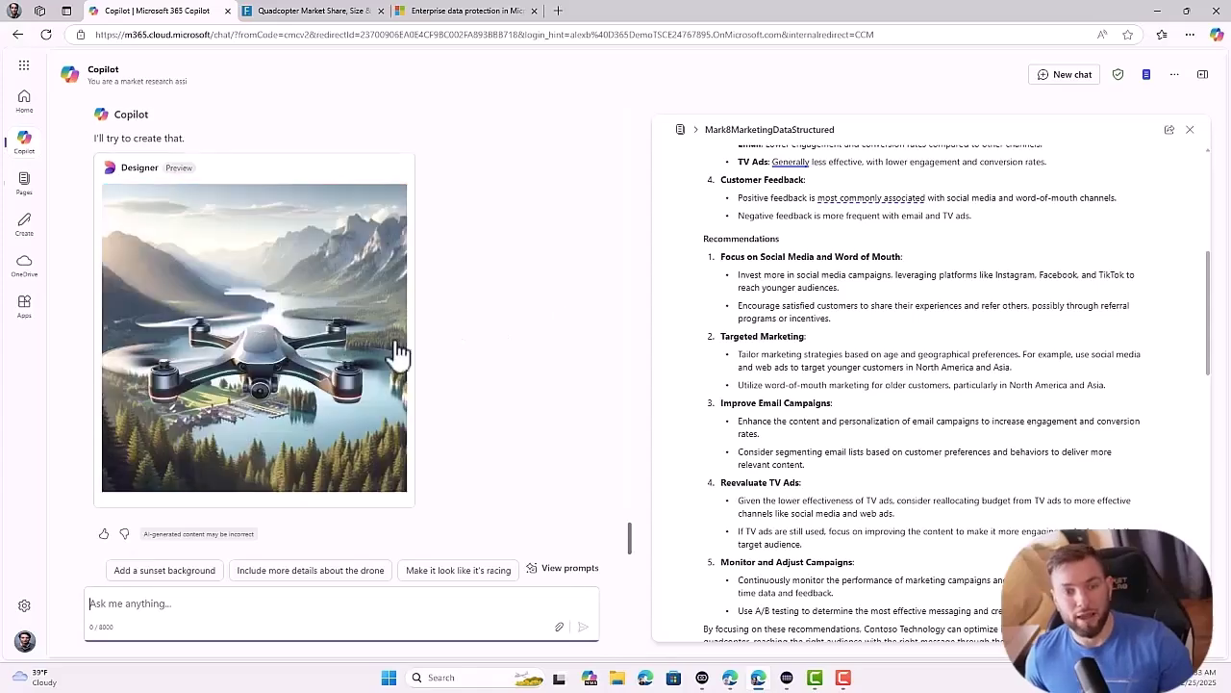
# Step: Open the generated drone image at full size and add it to the Mark8MarketingDataStructured page
pyautogui.click(361, 420)
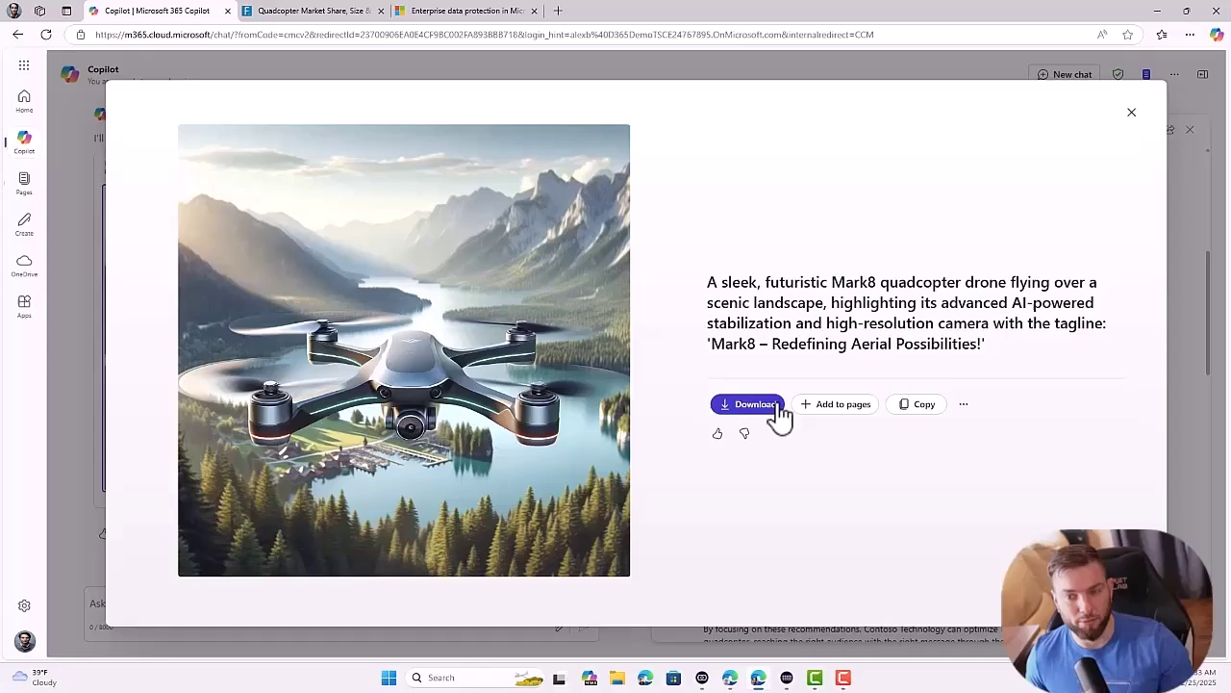
pyautogui.click(844, 412)
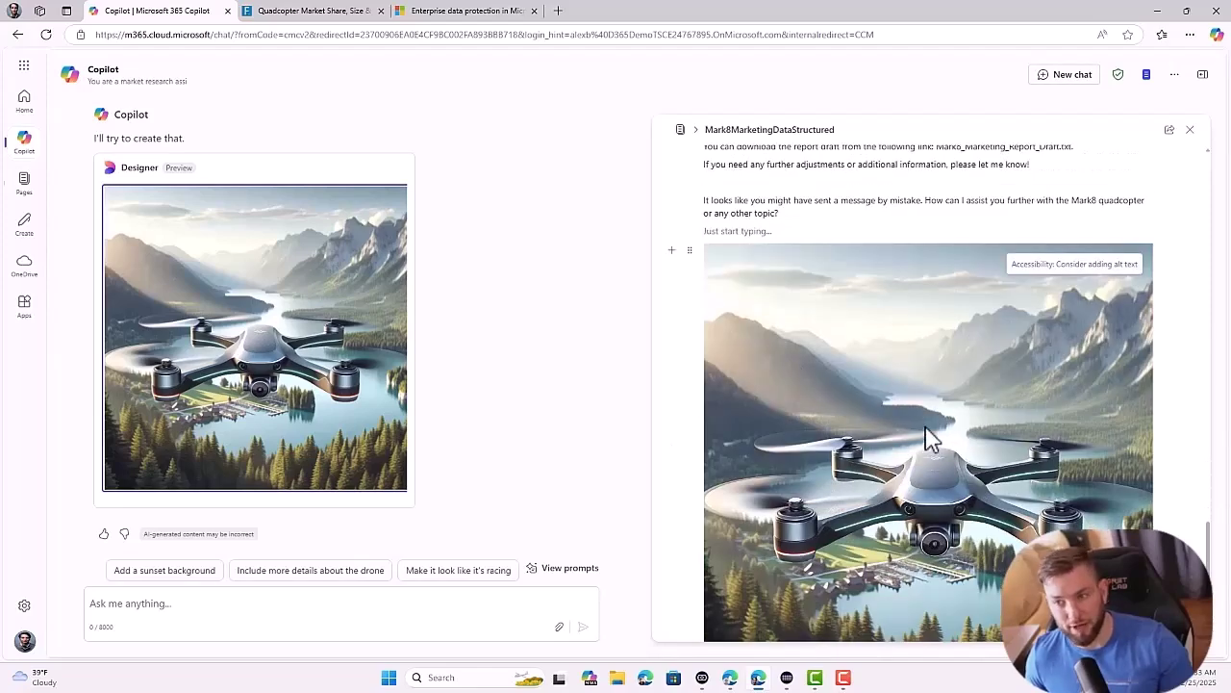
# Step: Close the page beside the chat, open Mark8MarketingDataStructured among the saved Pages and review its contents
pyautogui.click(1191, 132)
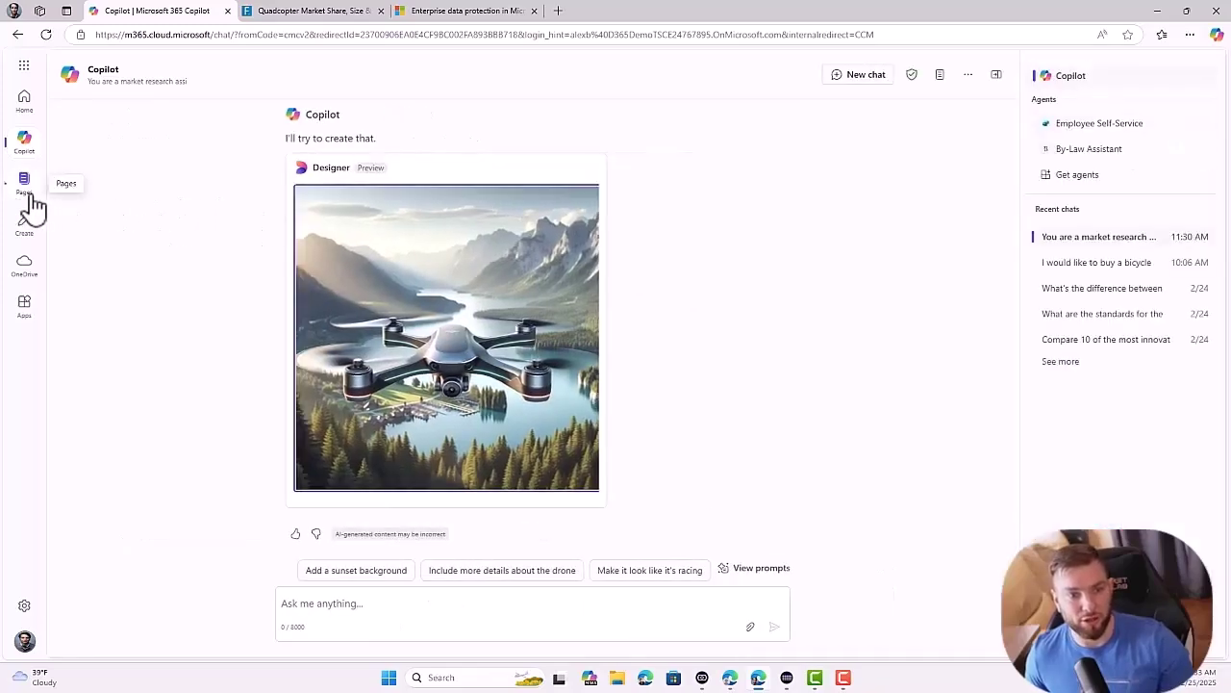
pyautogui.click(31, 197)
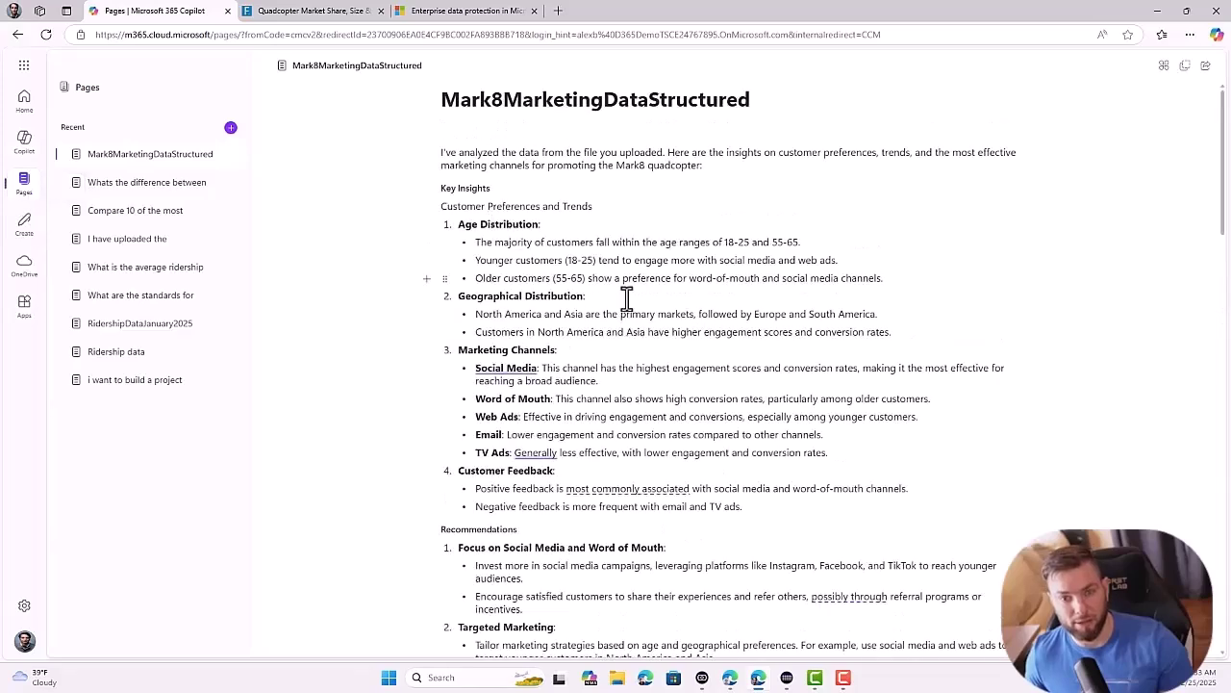
pyautogui.scroll(-15, 627, 299)
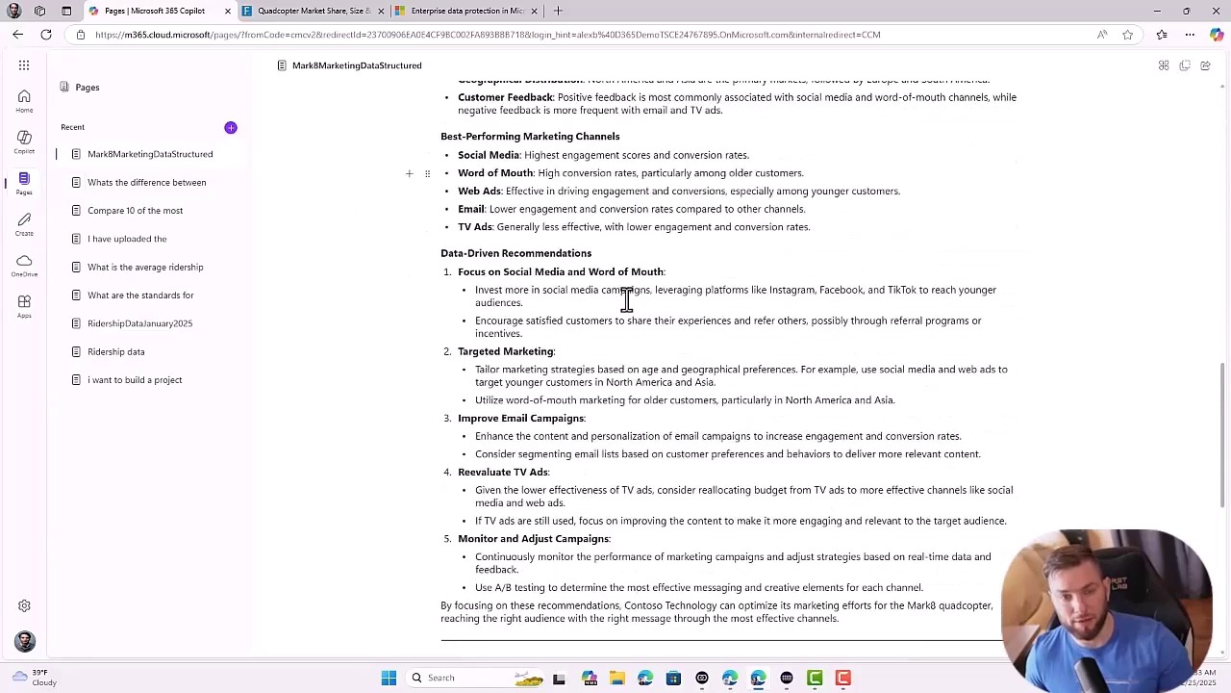
# Step: Review the page's data-driven recommendations, return to Copilot and reopen the market research conversation from the recent chats
pyautogui.scroll(-5, 626, 299)
pyautogui.scroll(2, 626, 299)
pyautogui.click(21, 159)
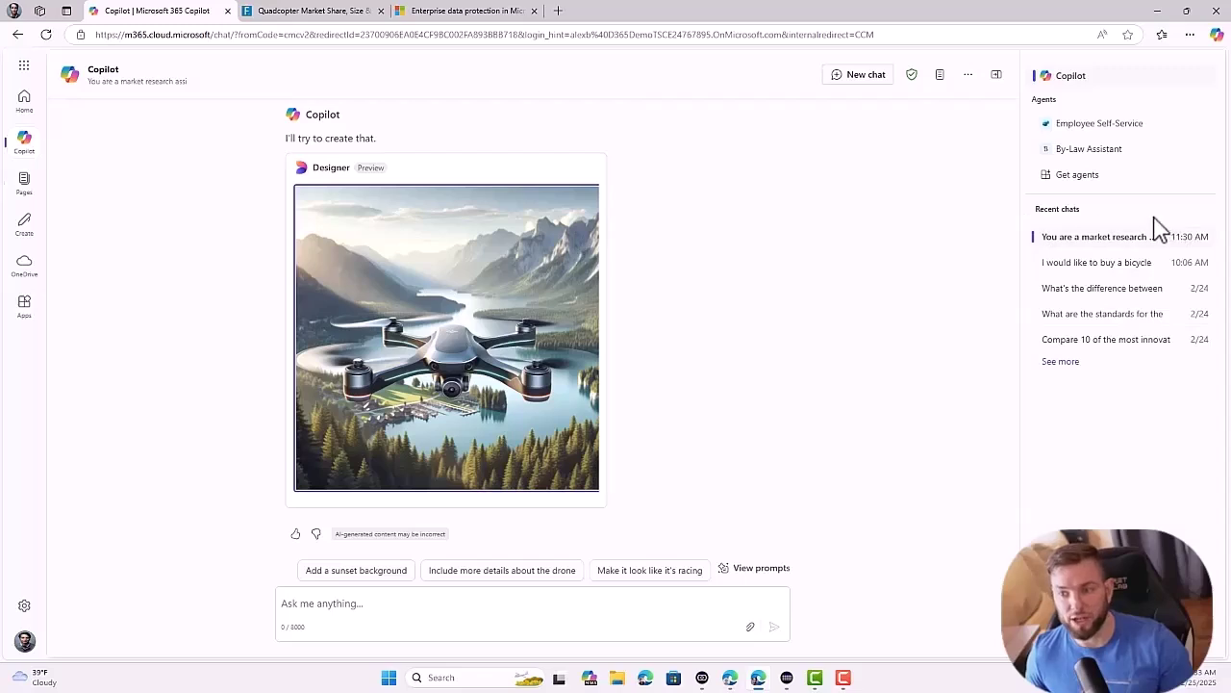
pyautogui.click(1092, 275)
pyautogui.click(1091, 242)
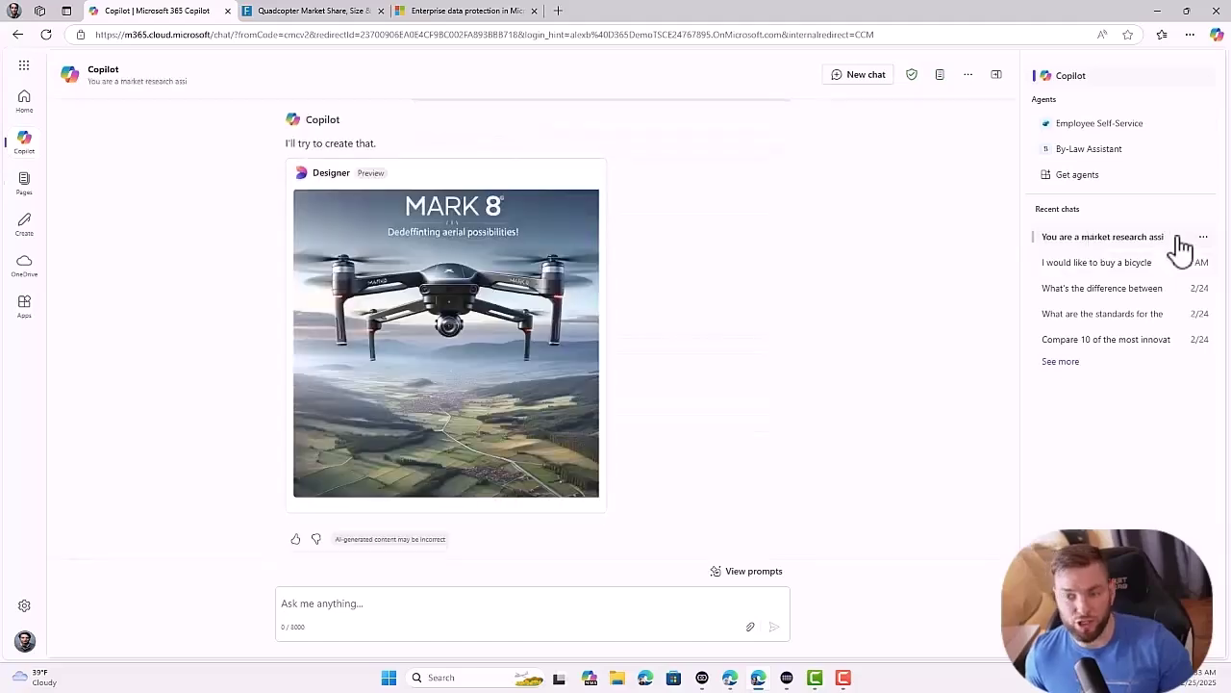
pyautogui.scroll(3, 670, 432)
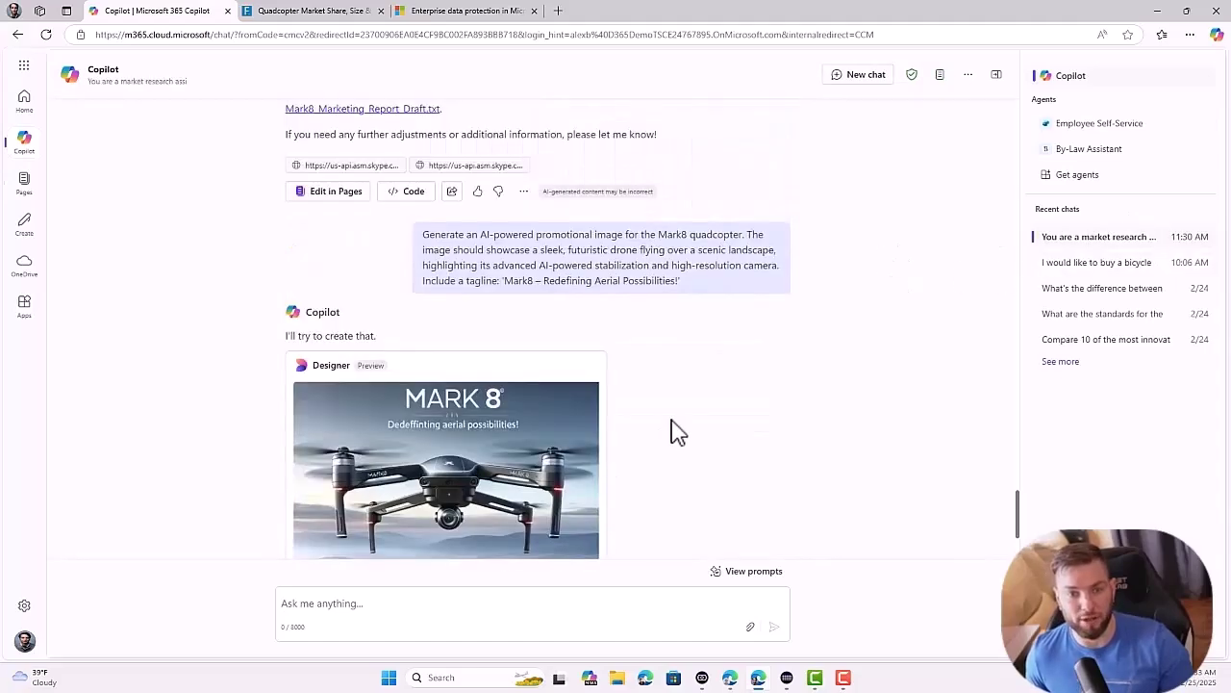
# Step: Open the report draft's page beside the chat, review the Mark8 Quadcopter Marketing Report section and close the page
pyautogui.click(346, 196)
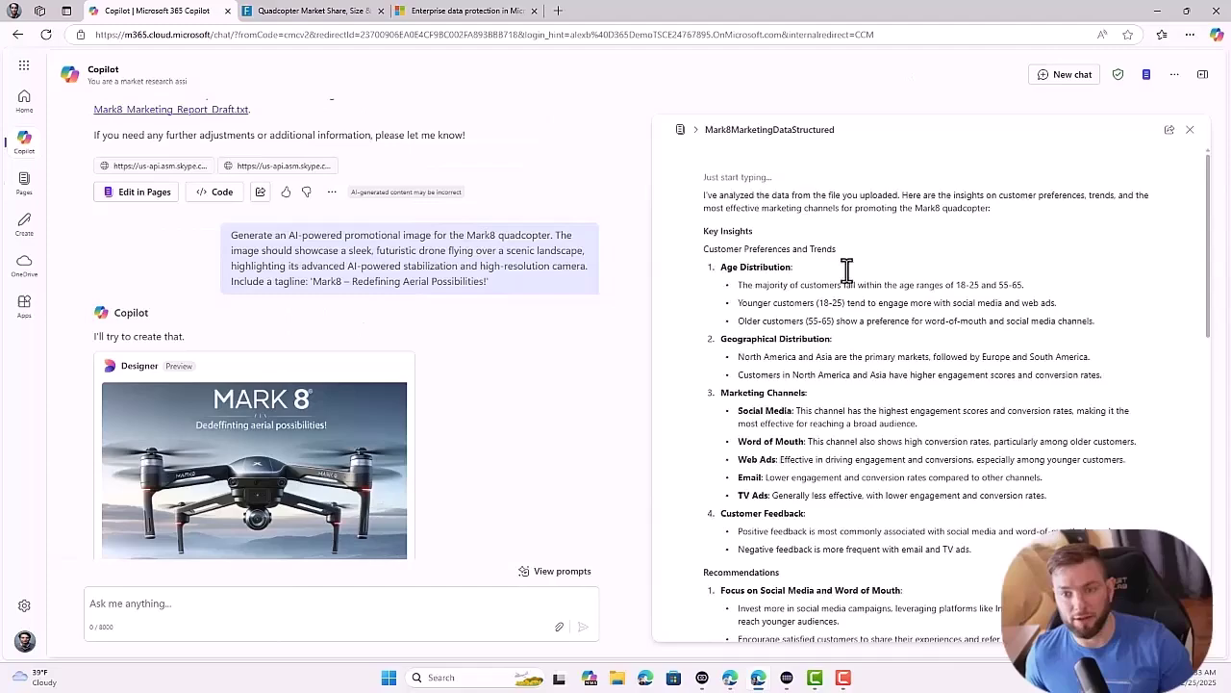
pyautogui.scroll(-10, 994, 388)
pyautogui.scroll(-4, 995, 387)
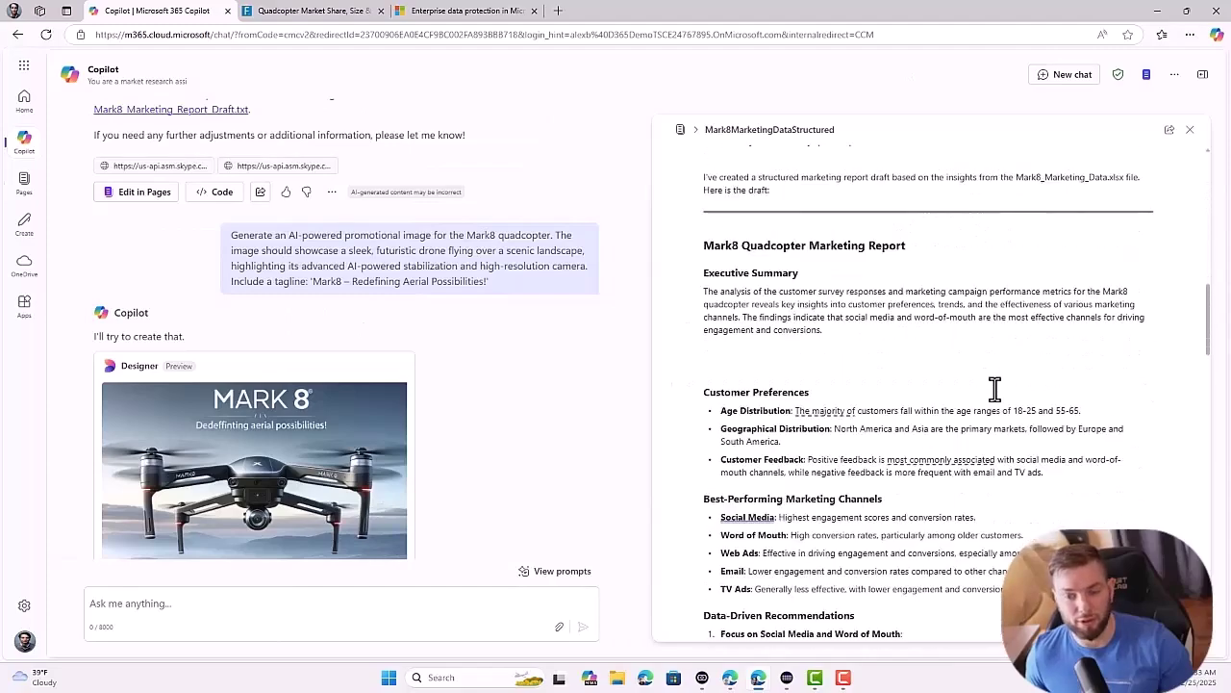
pyautogui.click(1189, 132)
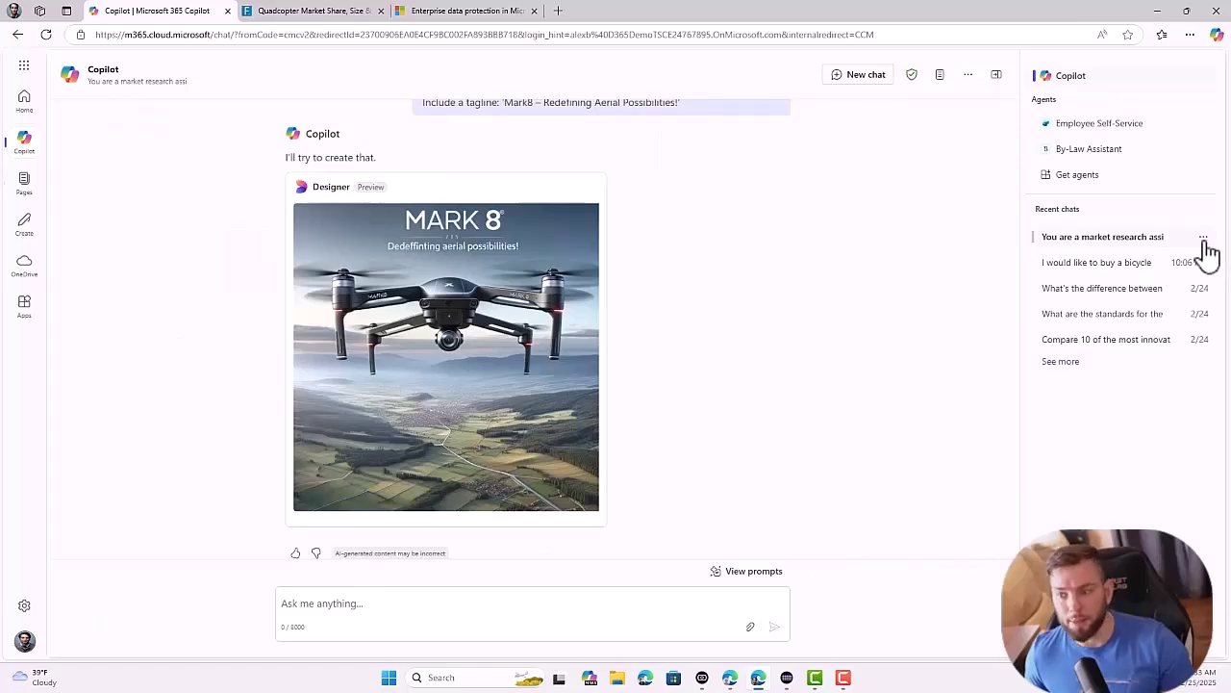
# Step: Rename the market research chat as "Quadcopter marketing campaign"
pyautogui.click(1203, 240)
pyautogui.click(1164, 257)
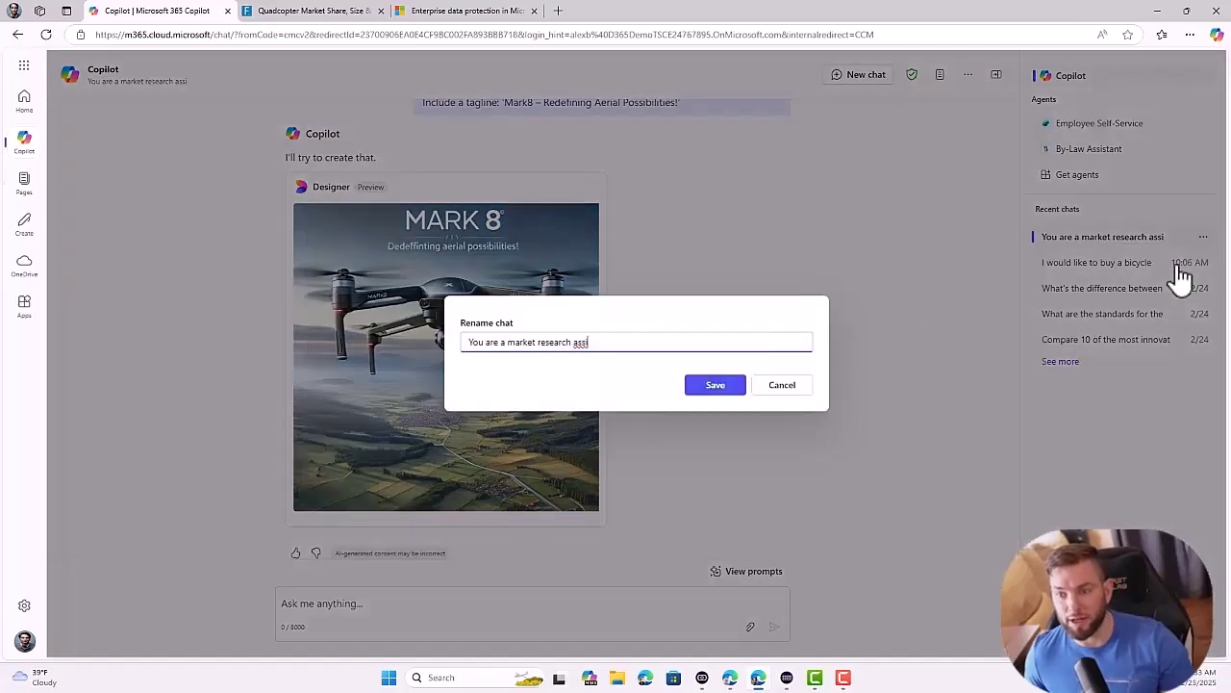
pyautogui.hotkey('ctrl', 'shift', 'Left')
pyautogui.hotkey('ctrl', 'shift', 'Left')
pyautogui.hotkey('ctrl', 'shift', 'Left')
pyautogui.hotkey('ctrl', 'shift', 'Left')
pyautogui.hotkey('ctrl', 'shift', 'Left')
pyautogui.hotkey('ctrl', 'shift', 'Left')
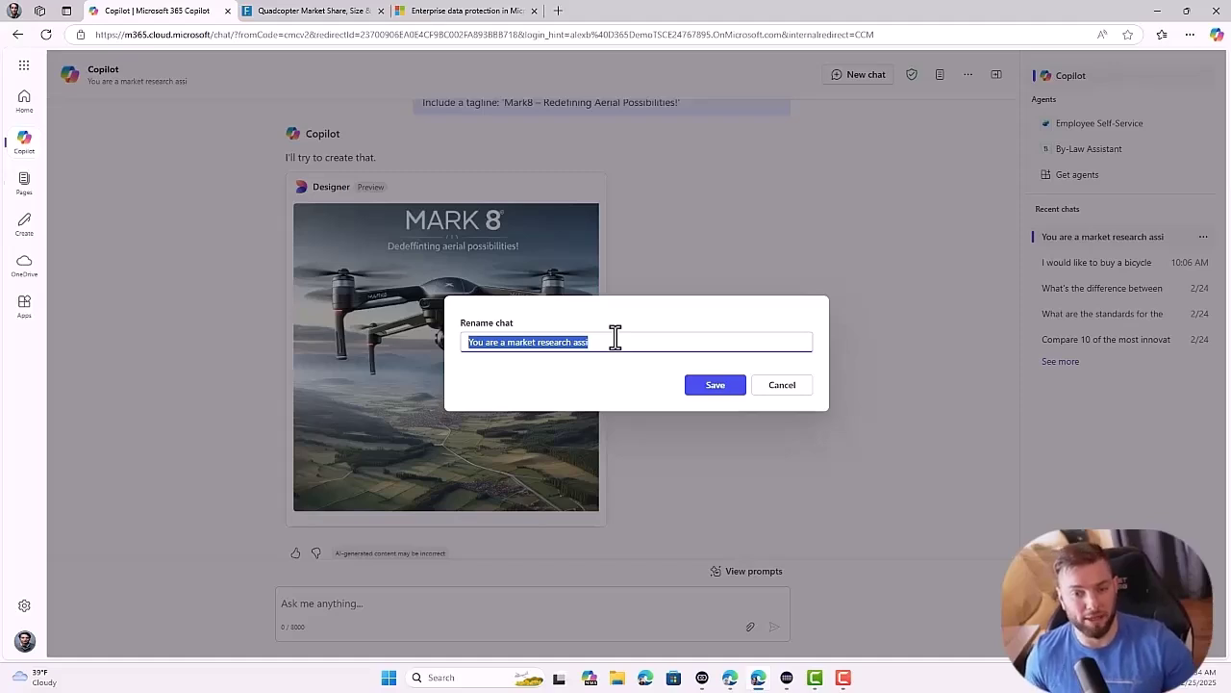
pyautogui.write('Quadco')
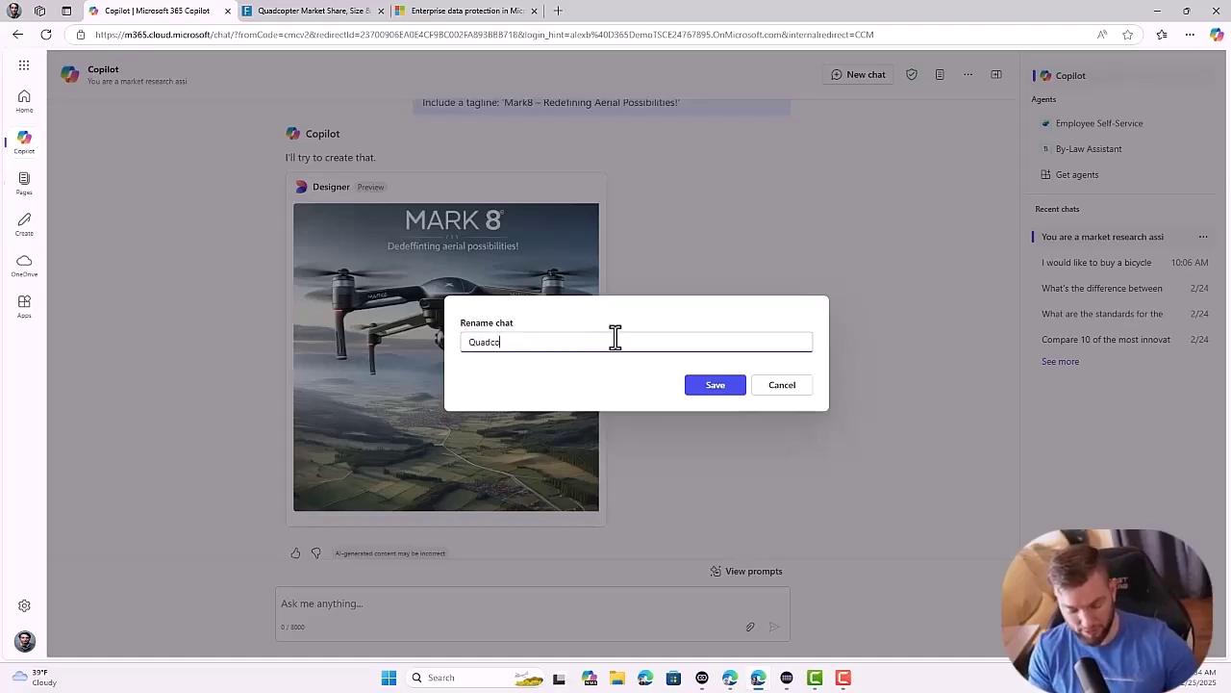
pyautogui.write('pter marketing ca')
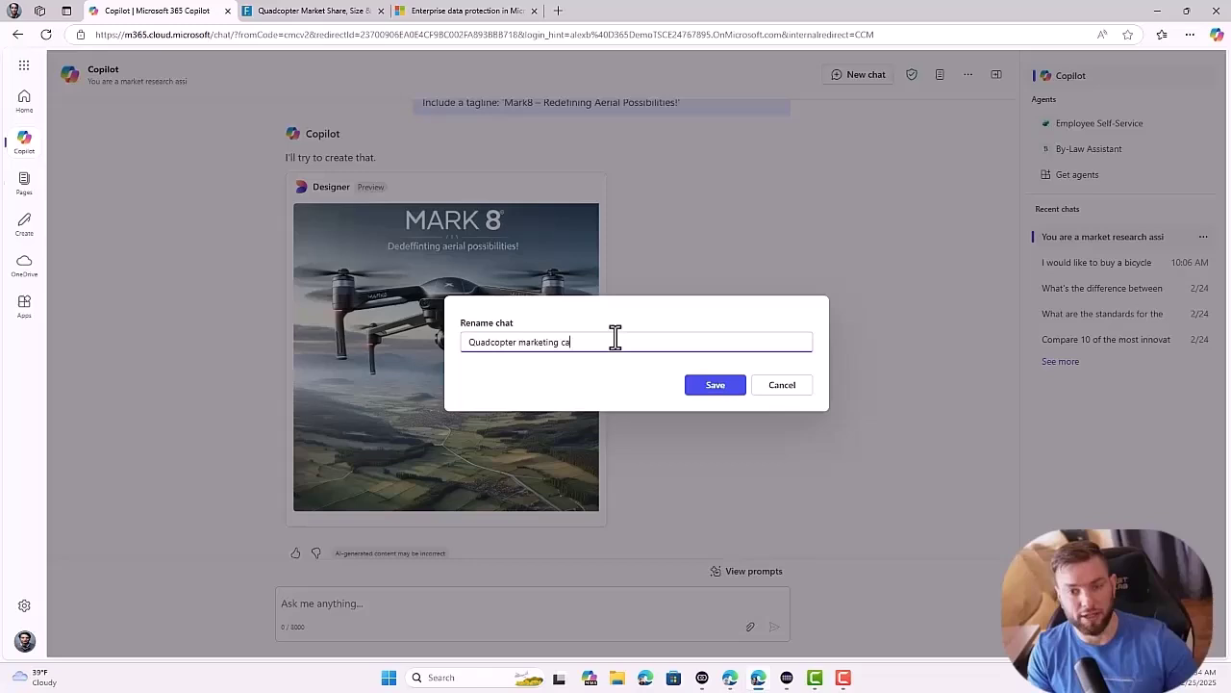
pyautogui.write('mpaign')
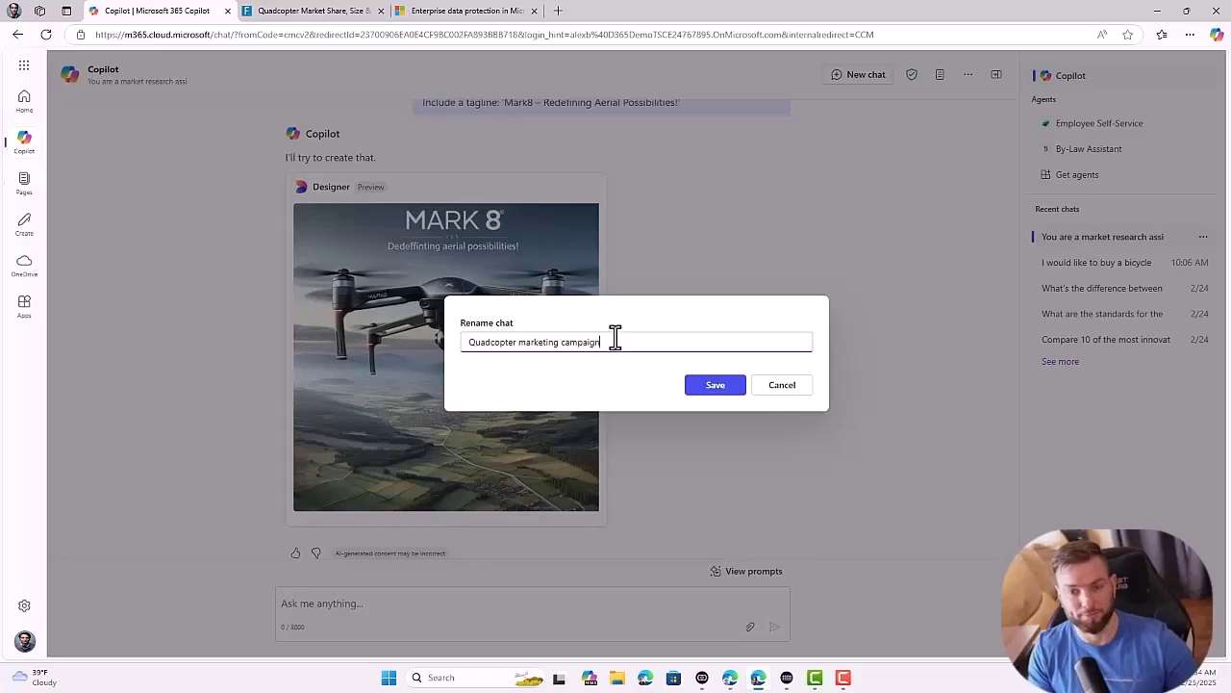
pyautogui.click(718, 387)
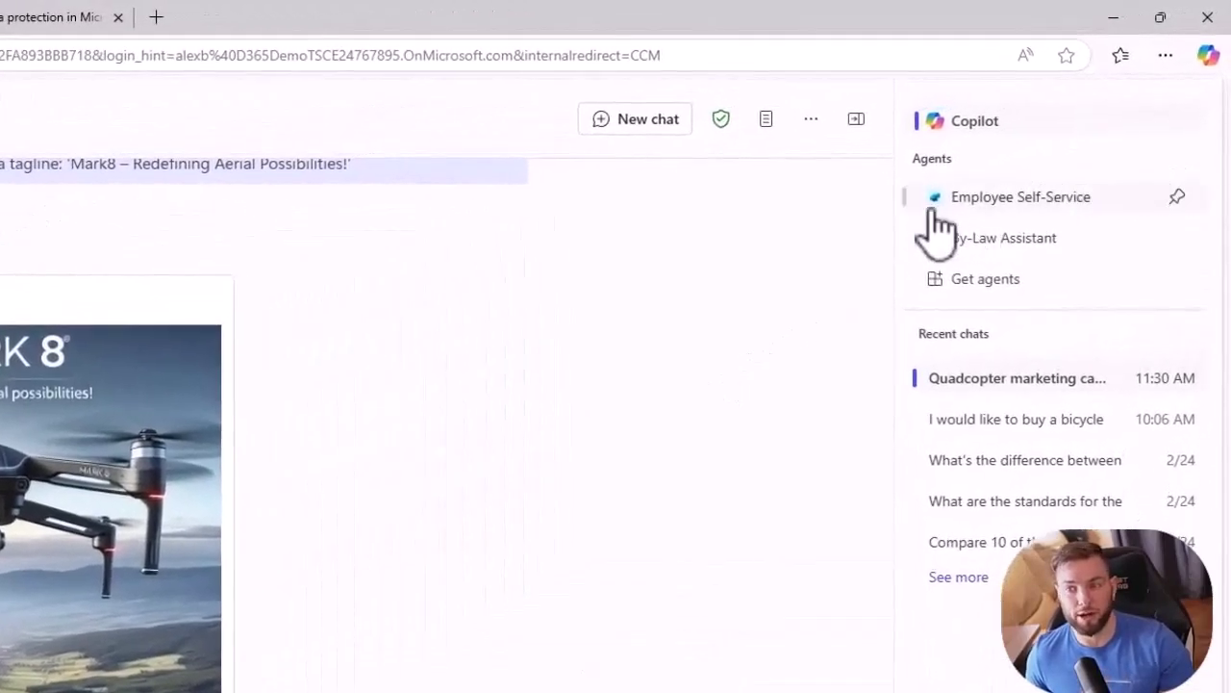
# Step: Ask the Employee Self-Service agent its suggested Wellness Benefits question about whether a recreational bicycle is covered
pyautogui.click(1023, 200)
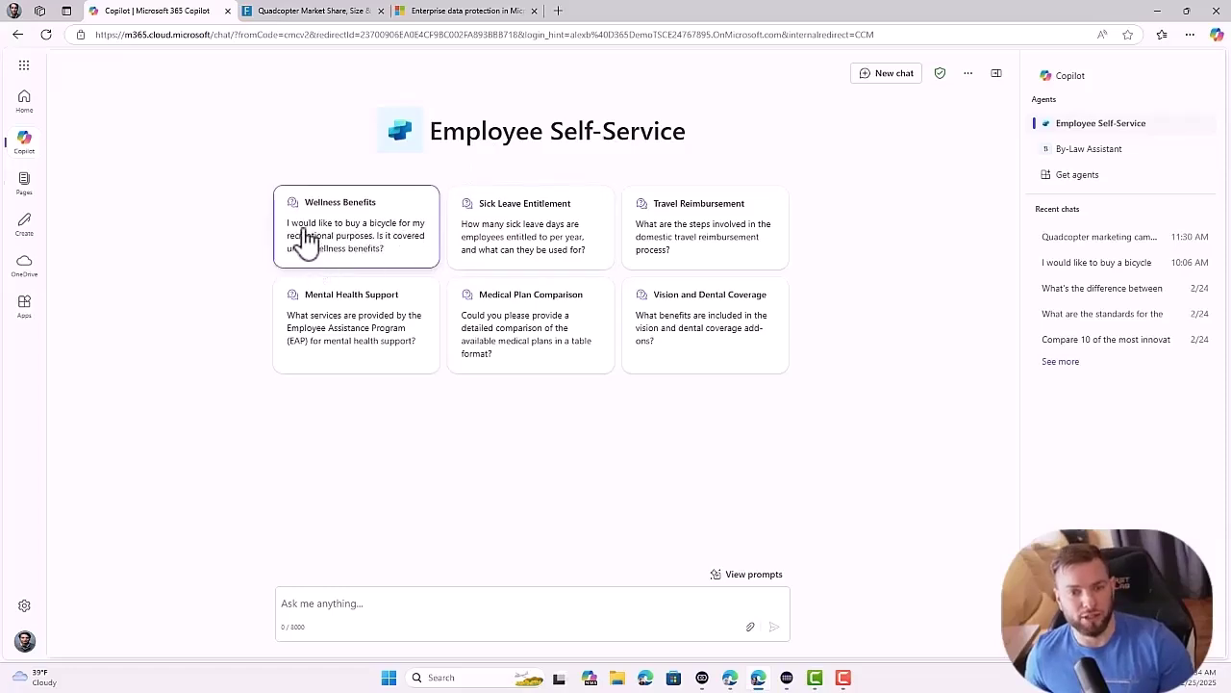
pyautogui.click(420, 270)
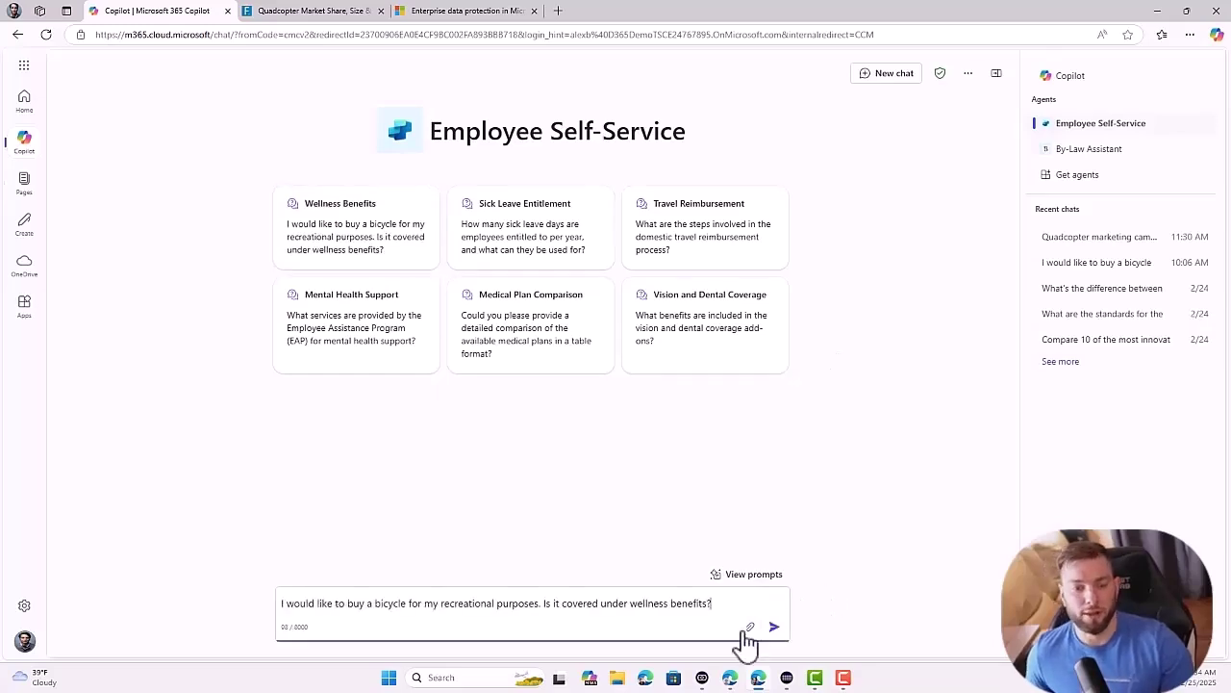
pyautogui.click(775, 627)
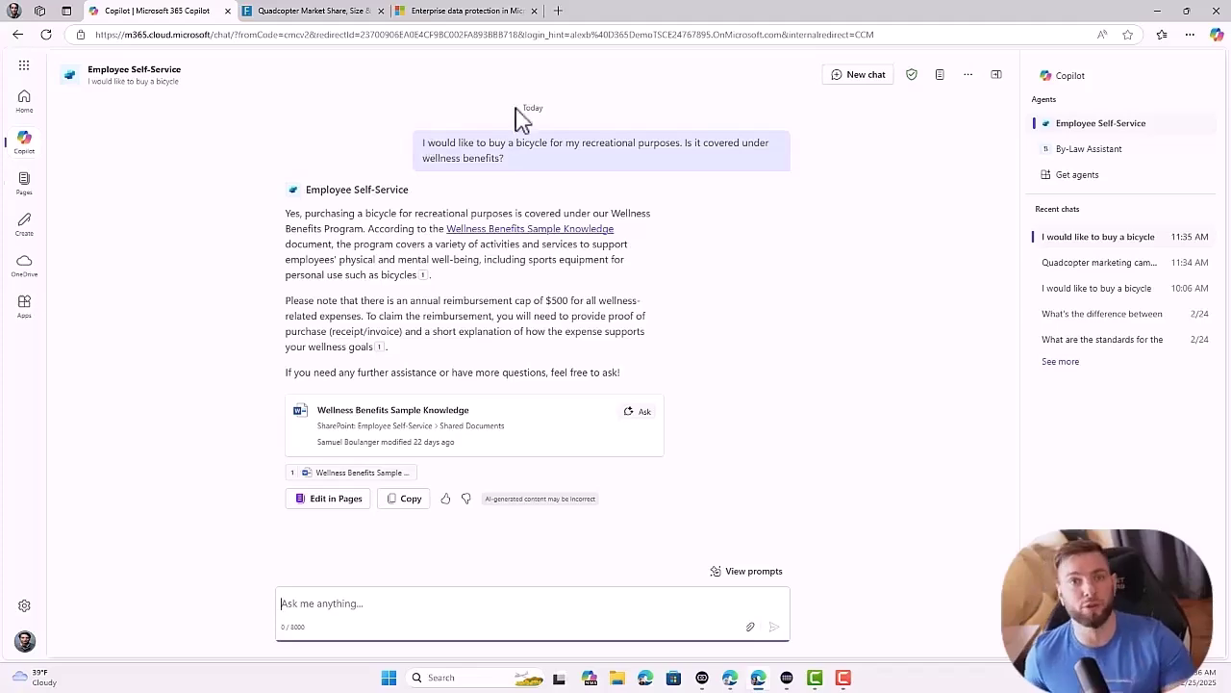
# Step: Switch to the Microsoft blog window and enlarge the feature comparison of Copilot Chat and Microsoft 365 Copilot in the "Copilot for all" article
pyautogui.click(730, 678)
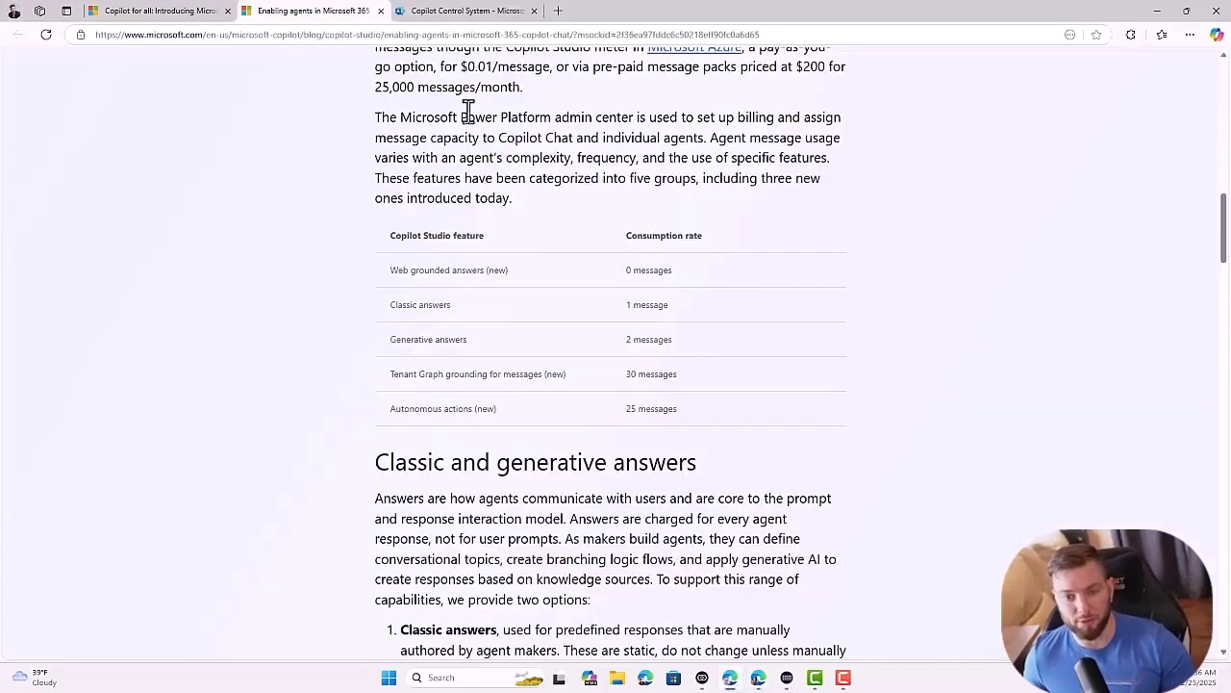
pyautogui.click(232, 16)
pyautogui.click(664, 443)
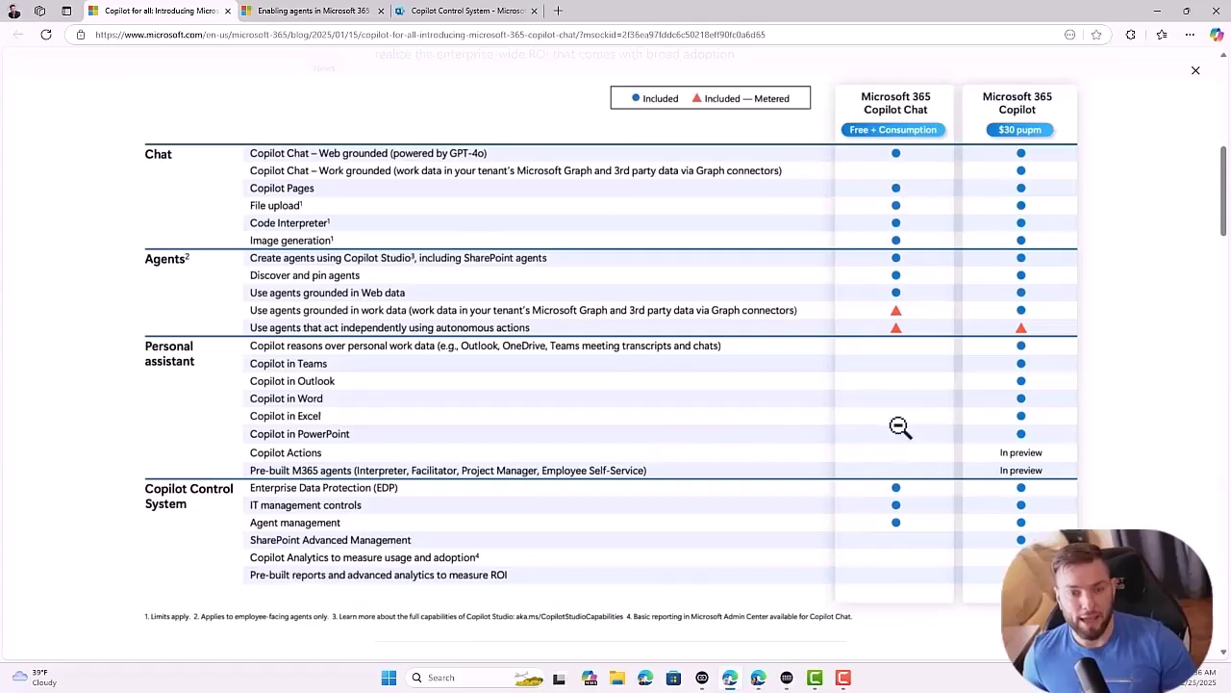